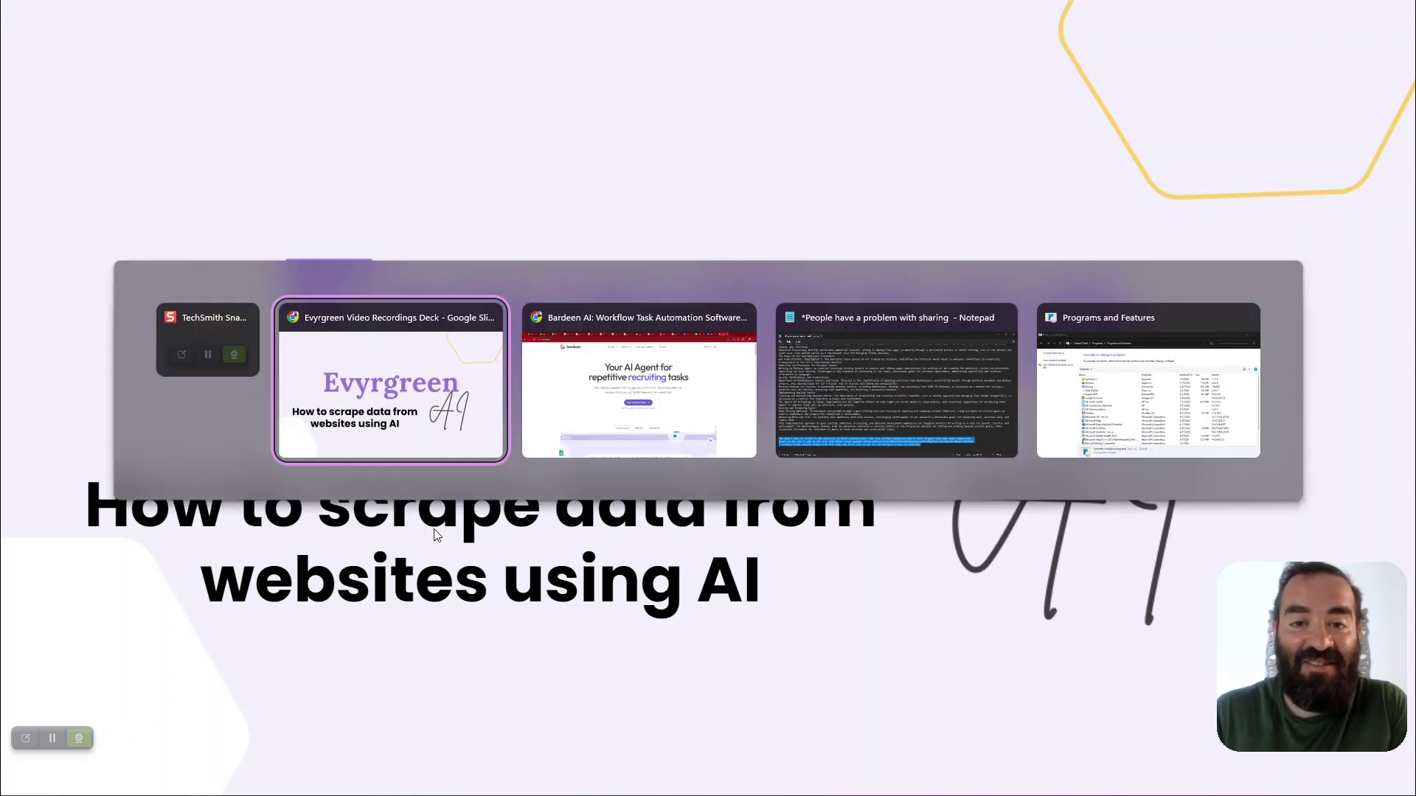
pyautogui.hotkey('alt', 'Tab')
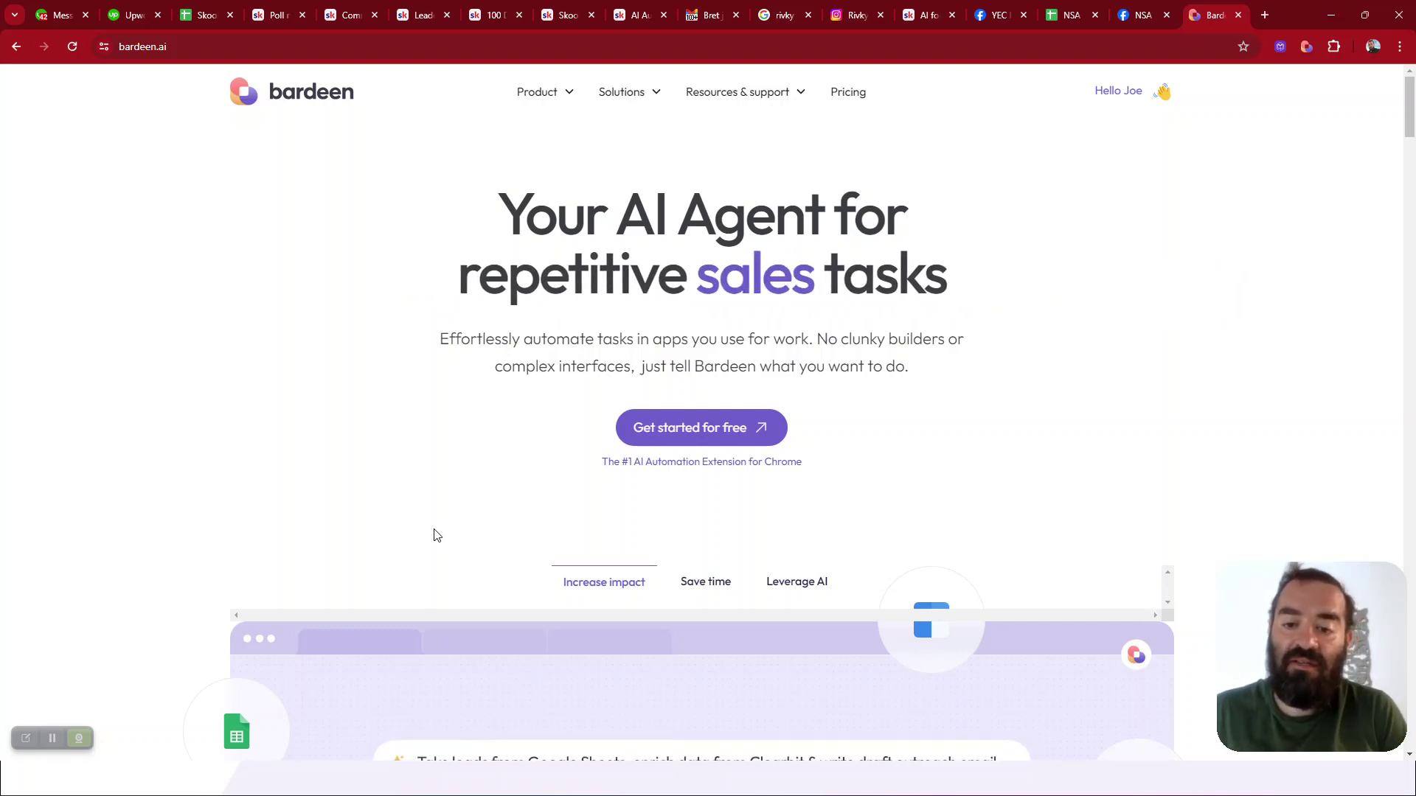
# Switch to the NSA NYC Members Only Facebook group tab
pyautogui.click(1143, 16)
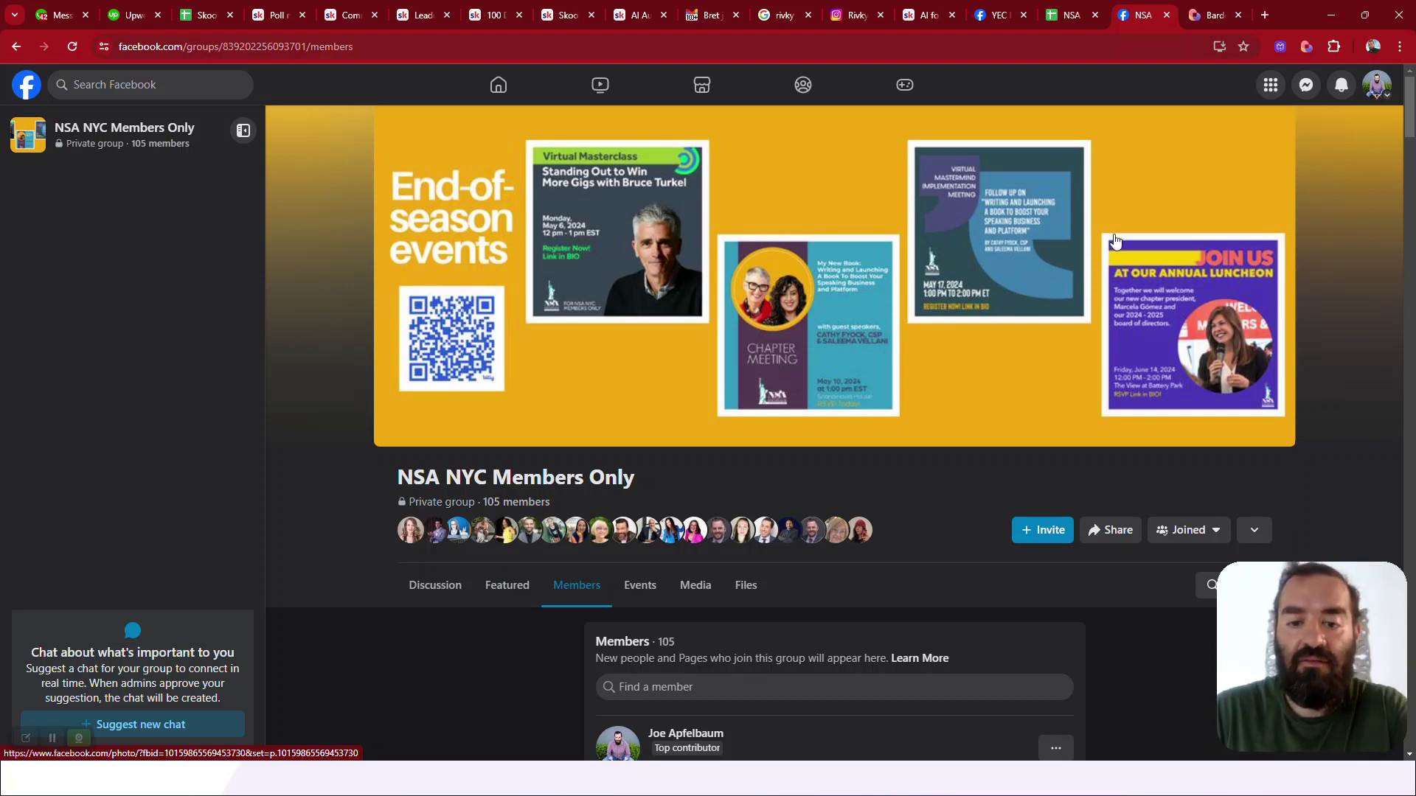
pyautogui.scroll(-2, 848, 356)
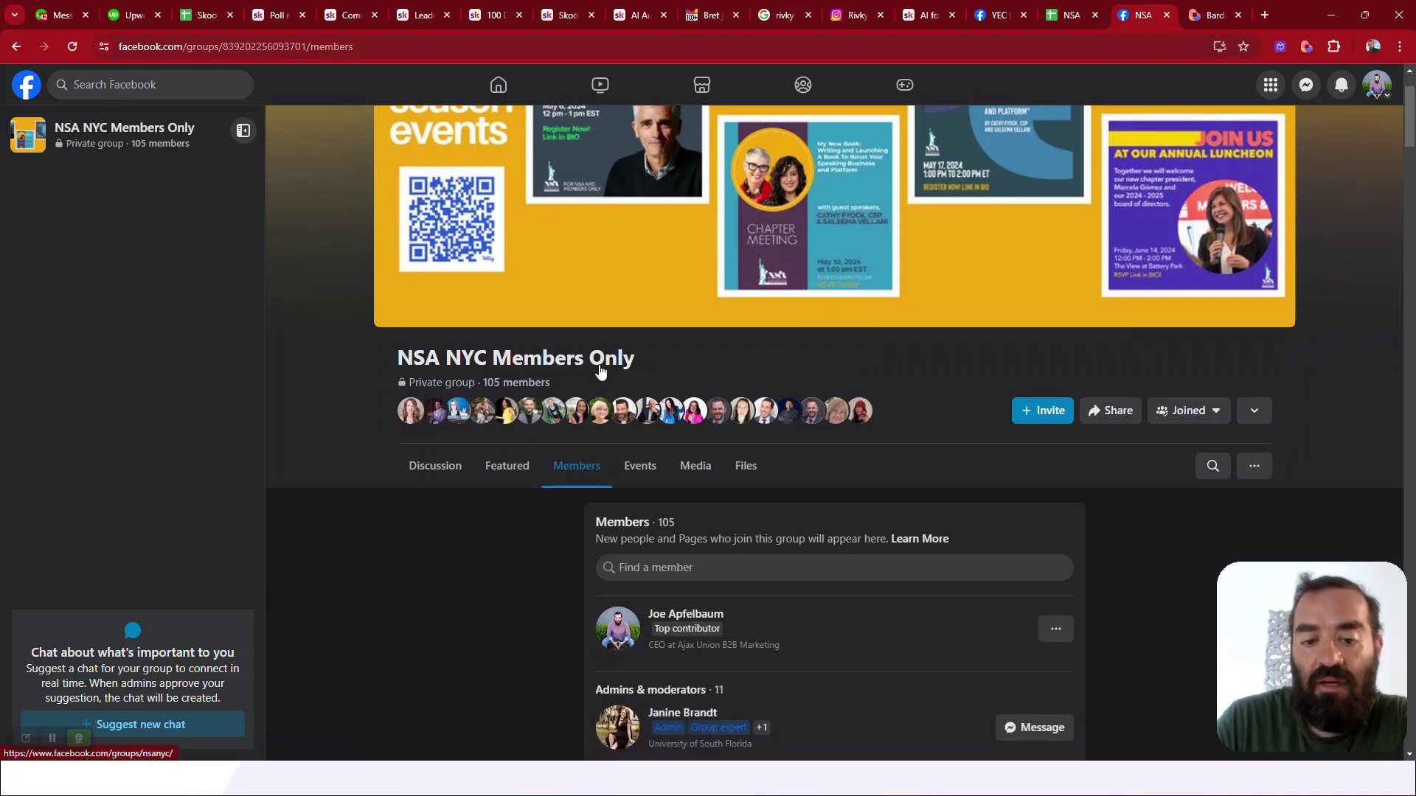
pyautogui.scroll(-15, 643, 373)
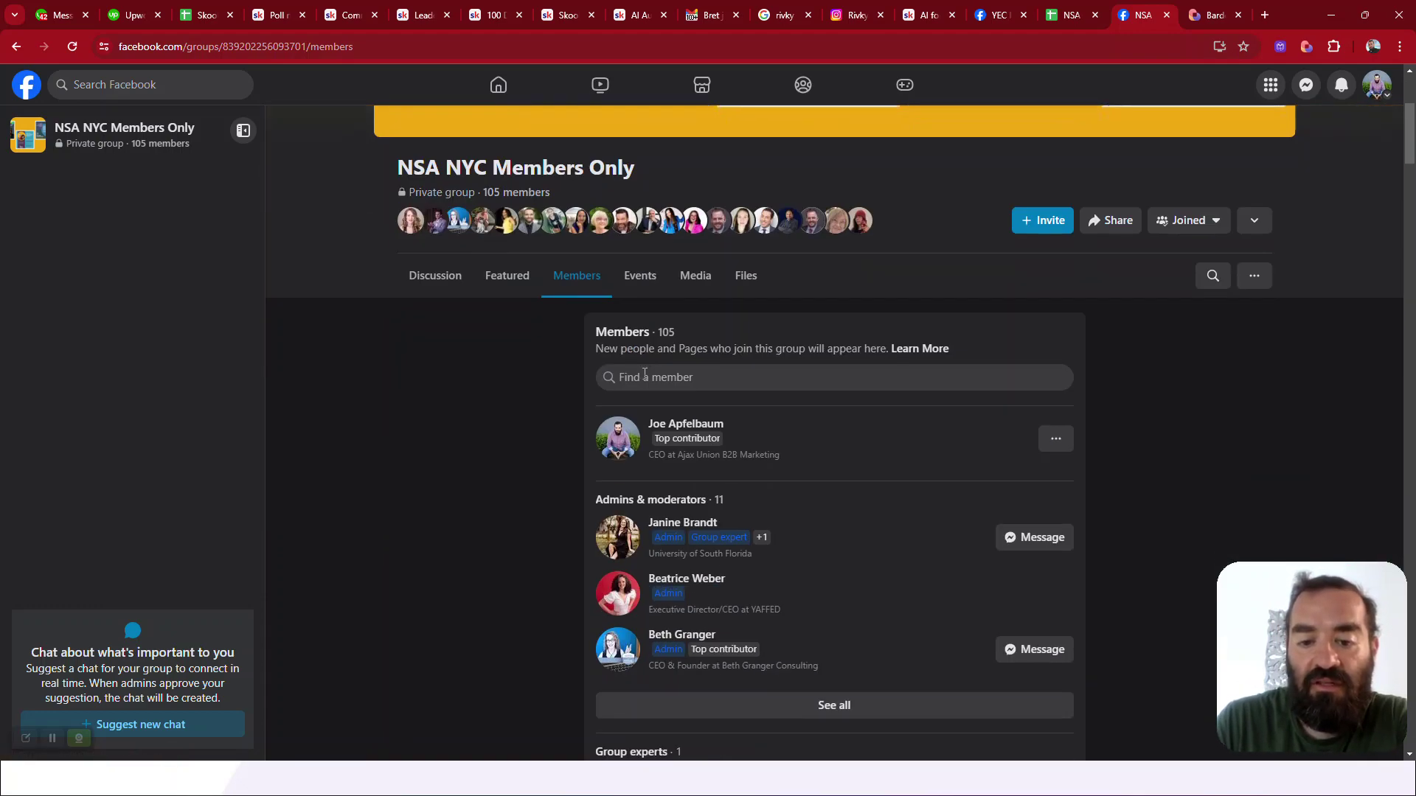
pyautogui.scroll(-20, 643, 373)
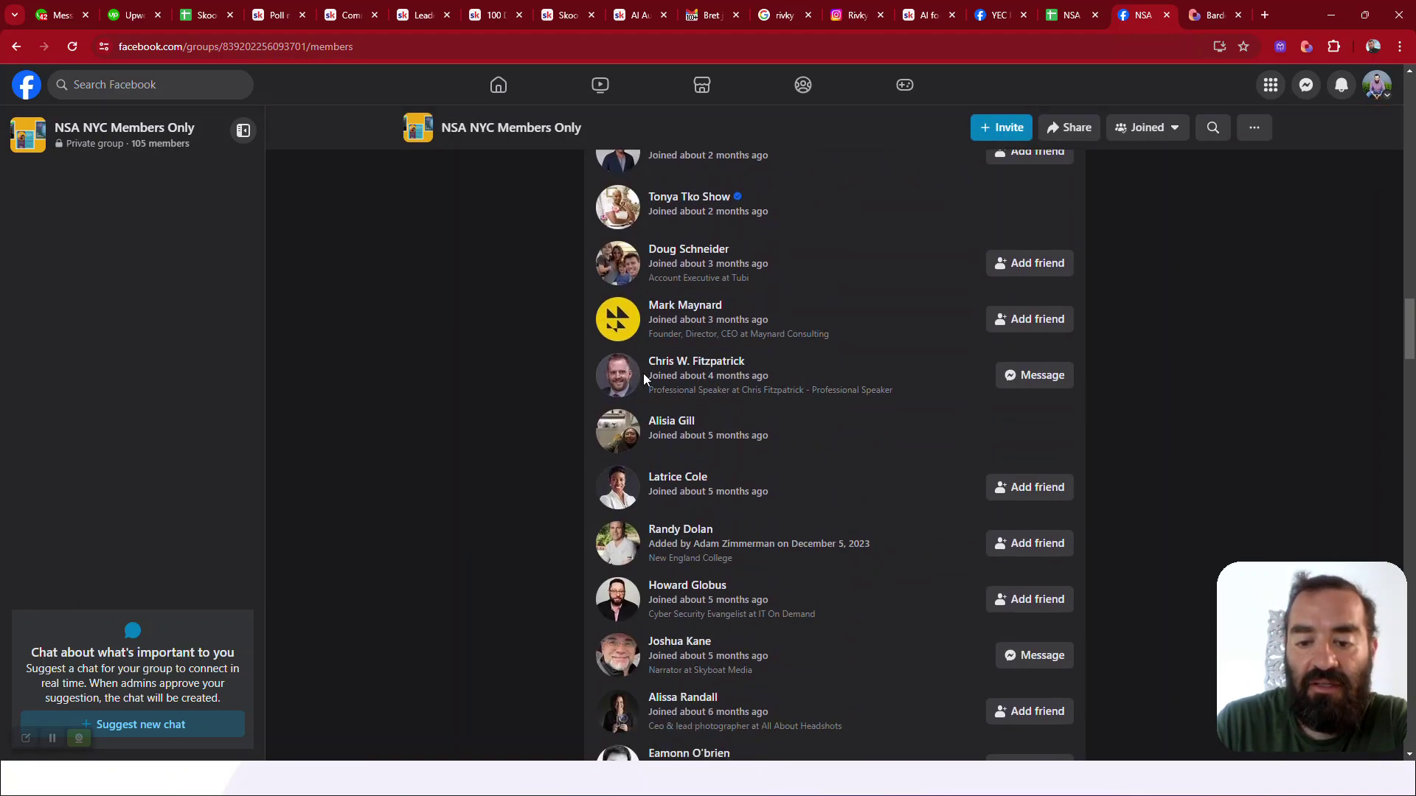
pyautogui.scroll(-10, 643, 373)
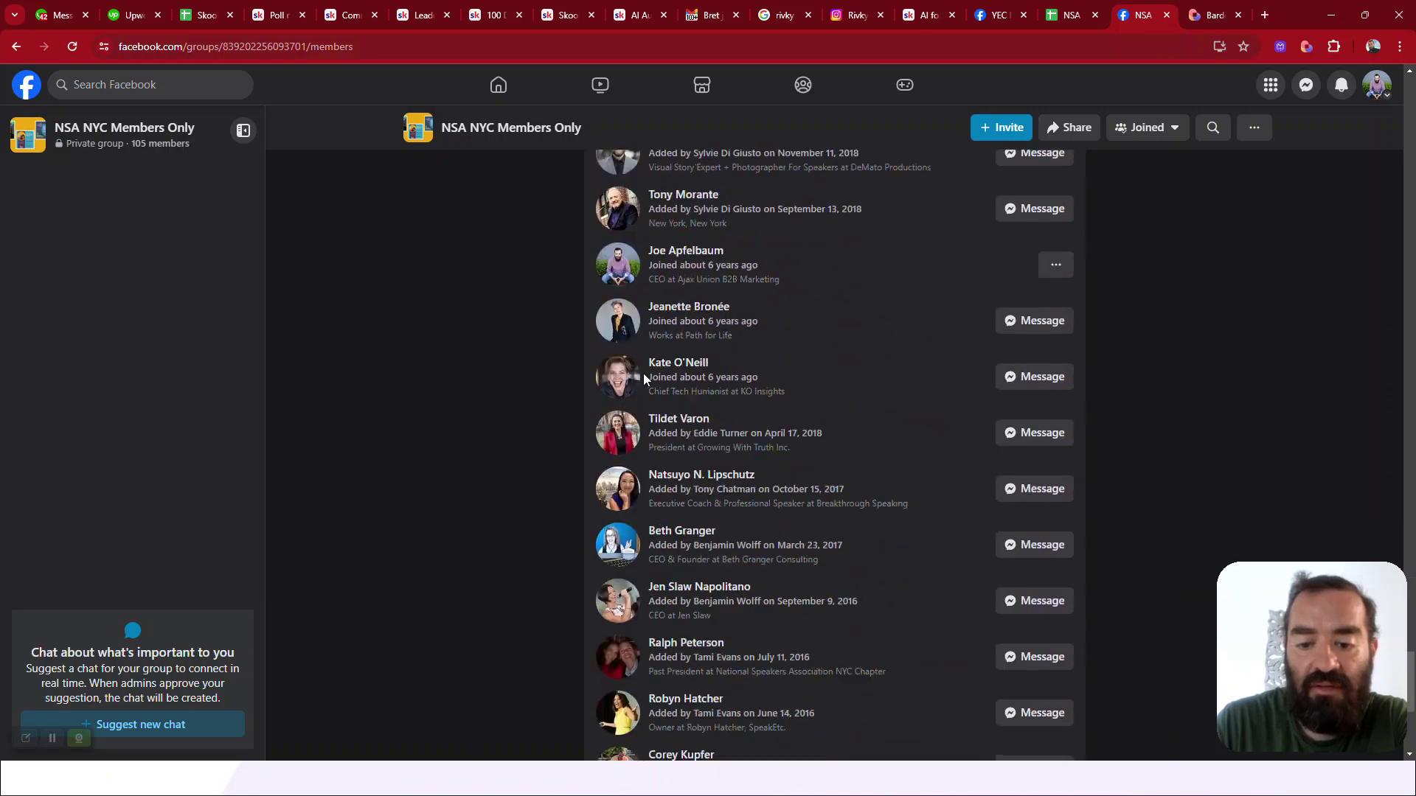
pyautogui.scroll(15, 643, 373)
pyautogui.scroll(20, 645, 379)
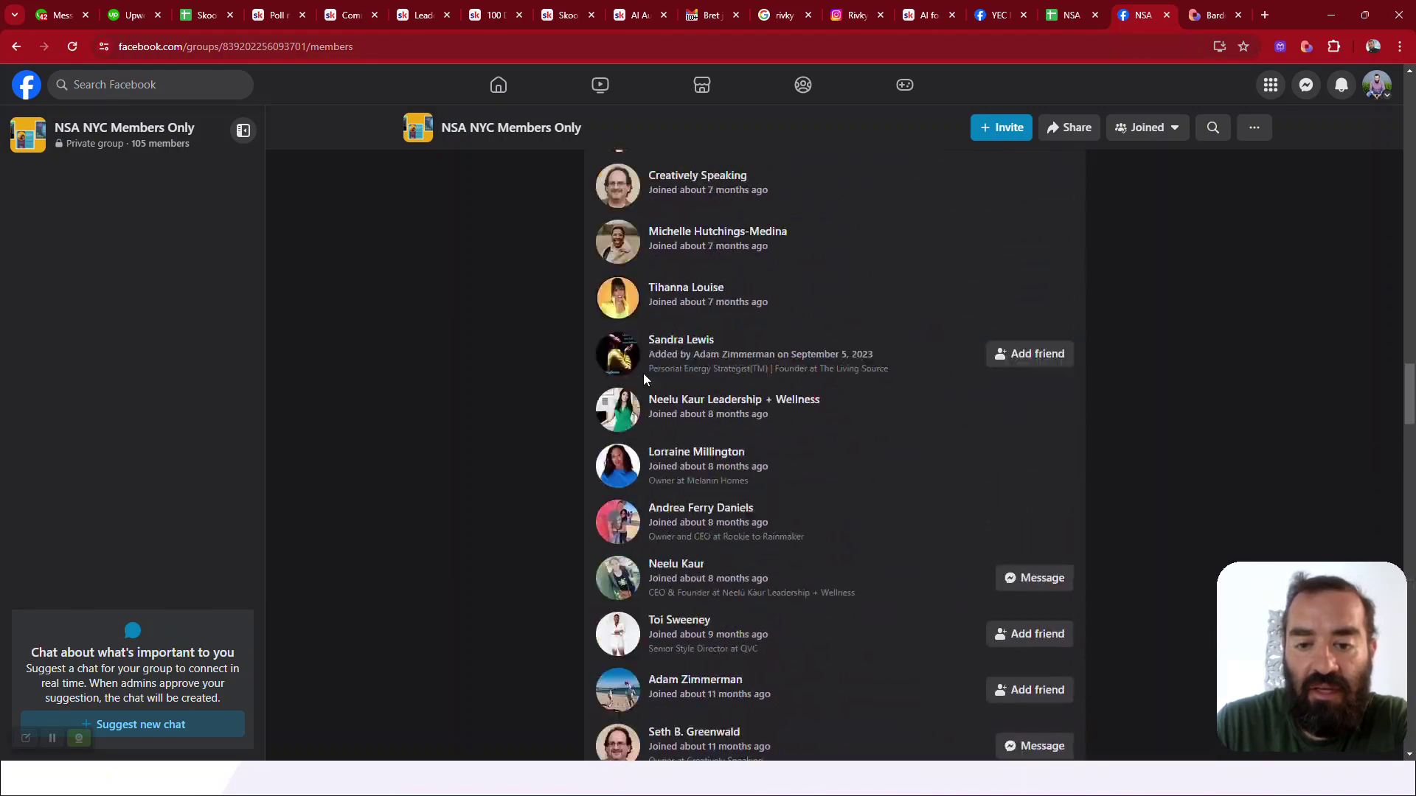
pyautogui.scroll(2, 643, 373)
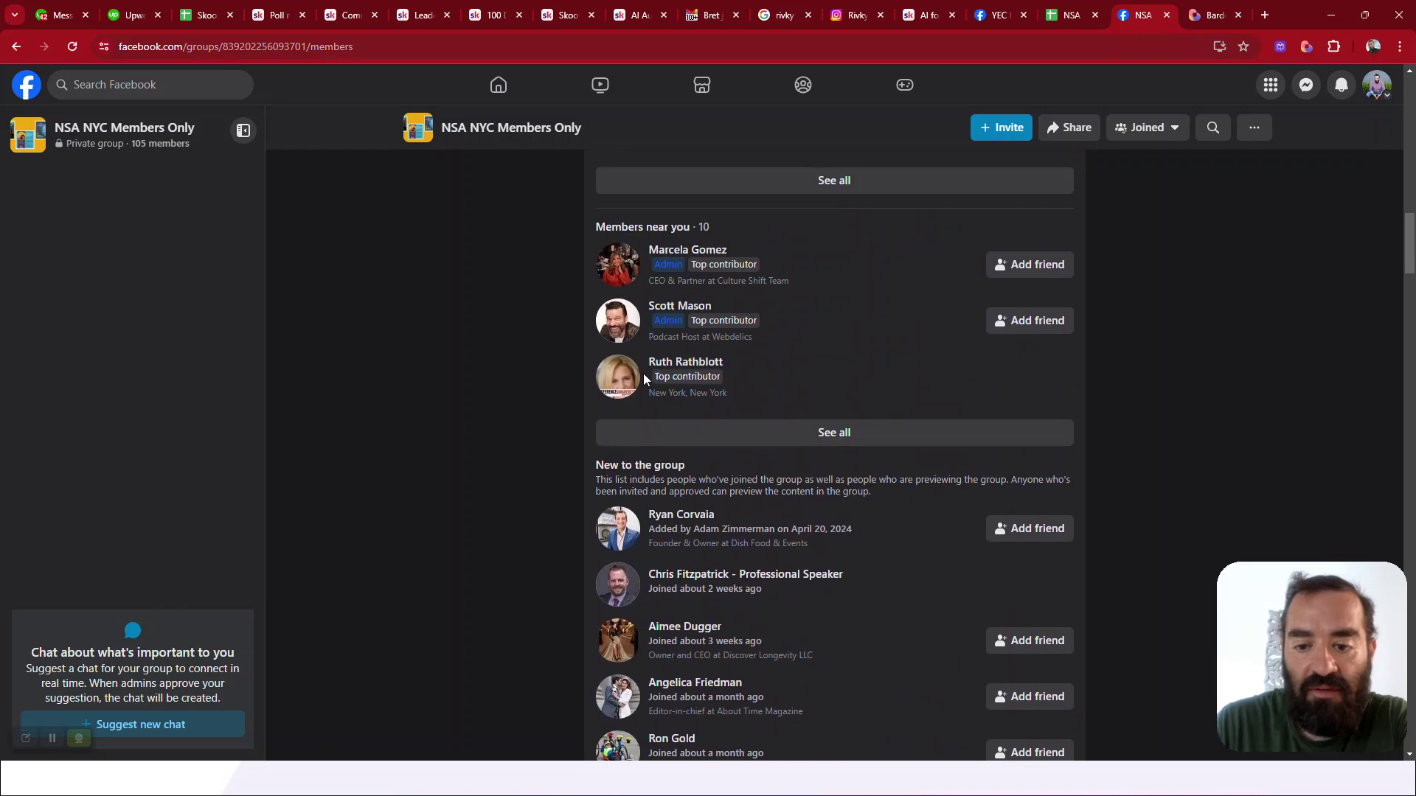
pyautogui.click(832, 434)
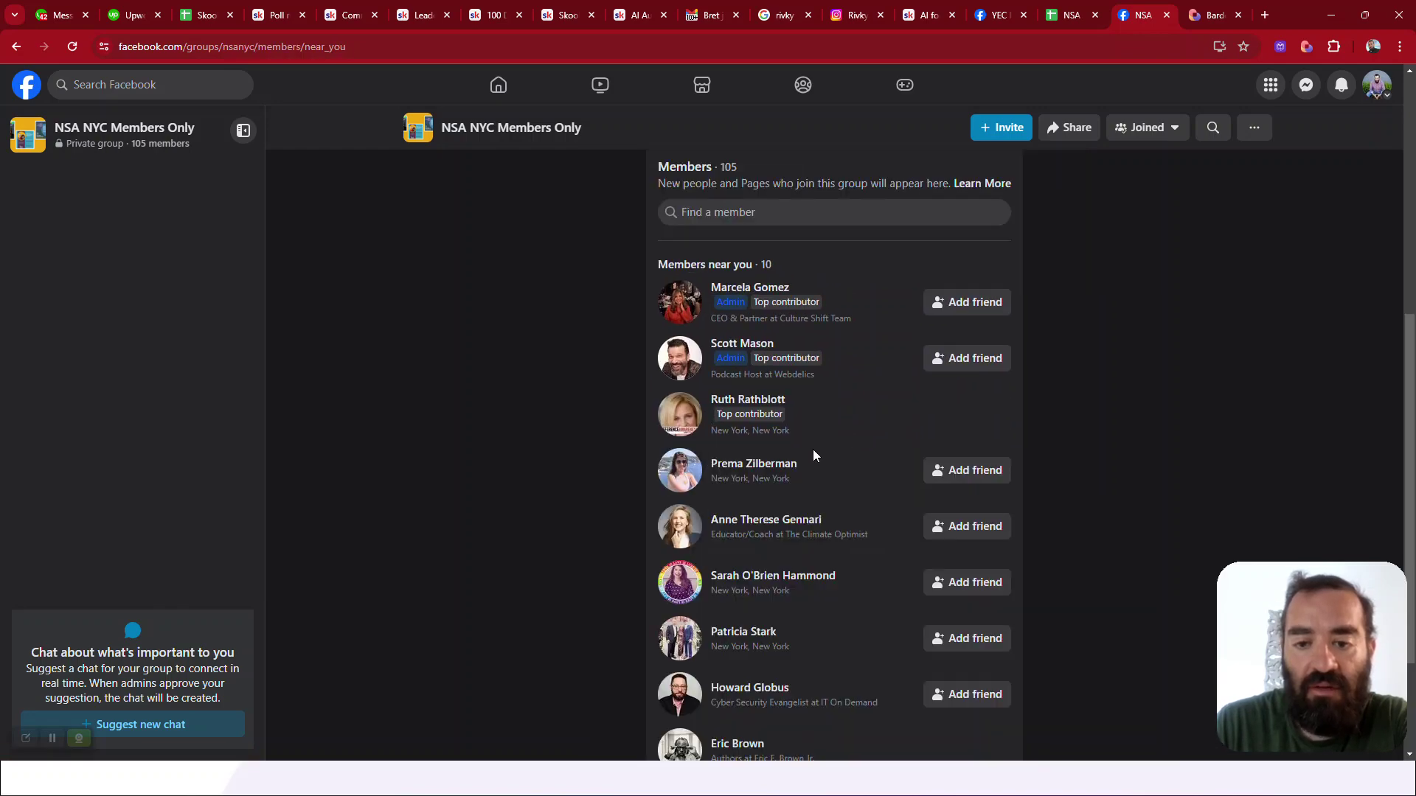
pyautogui.scroll(-2, 814, 455)
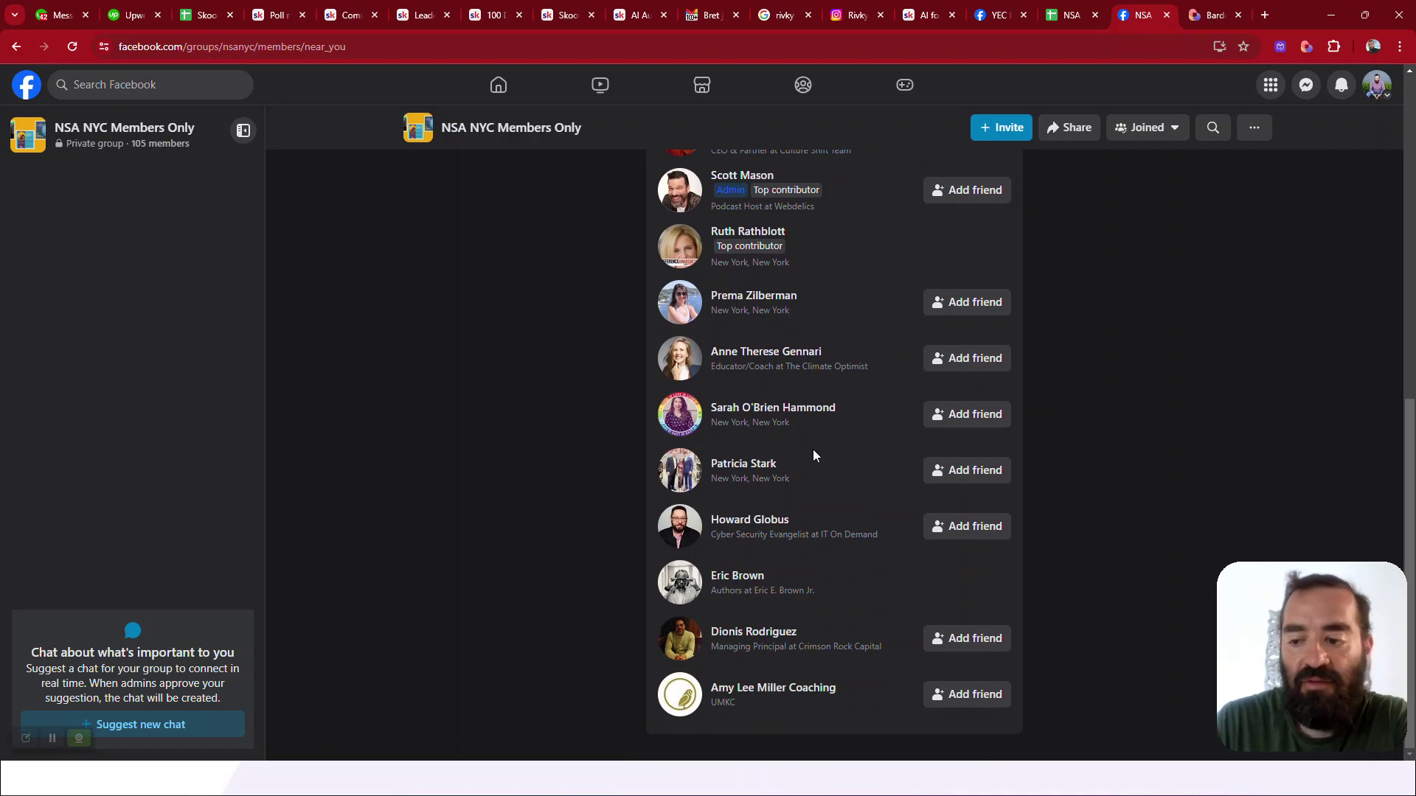
pyautogui.scroll(6, 814, 456)
pyautogui.scroll(-3, 814, 456)
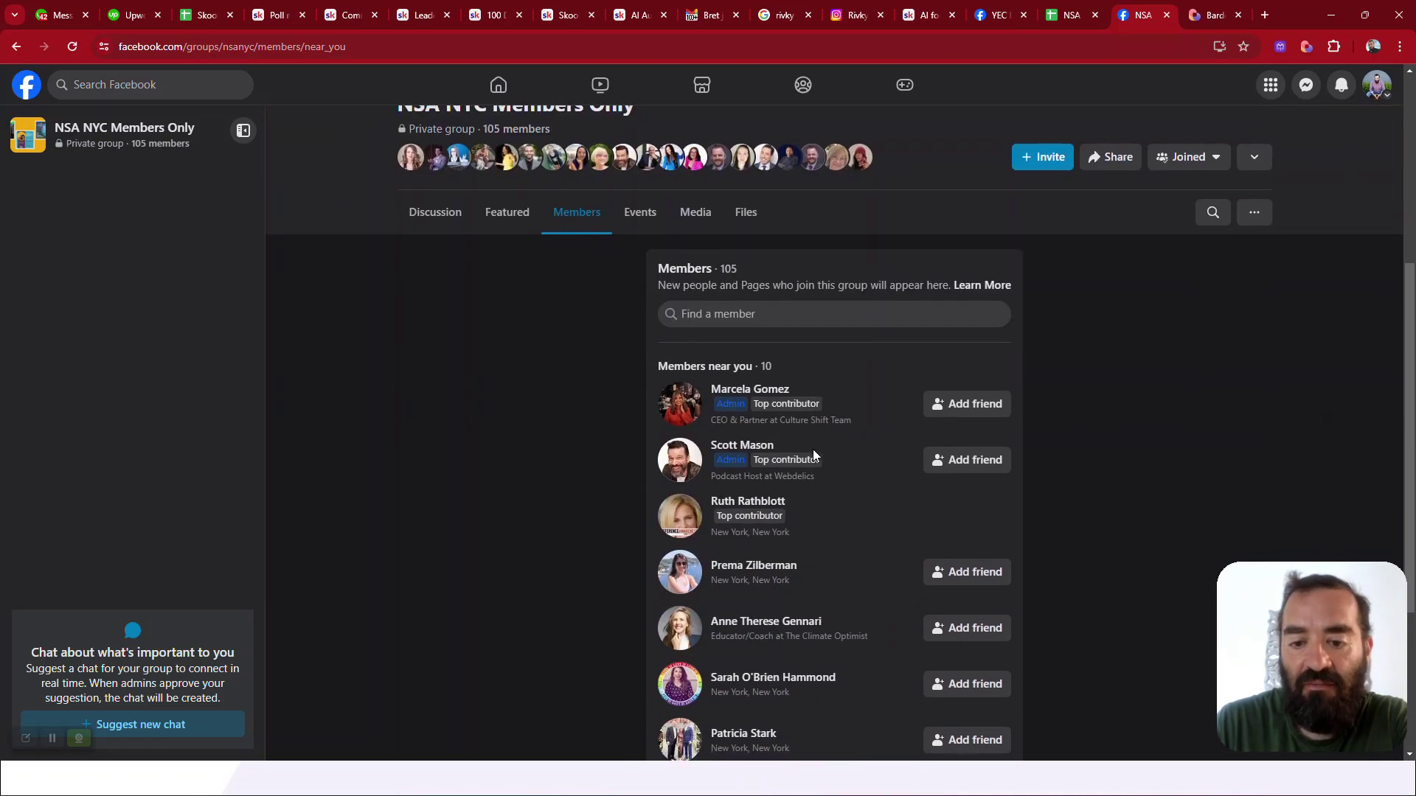
pyautogui.scroll(1, 813, 452)
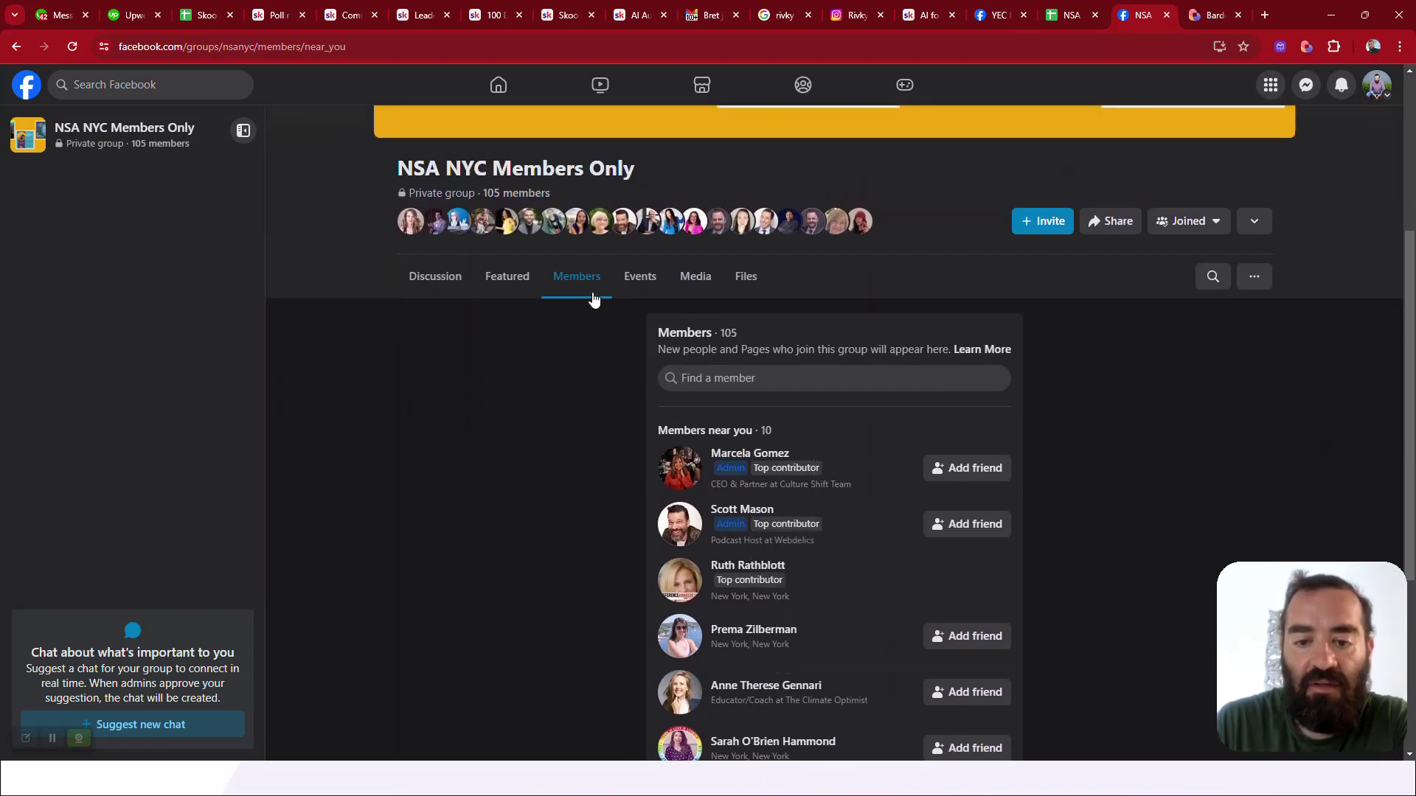
pyautogui.click(588, 293)
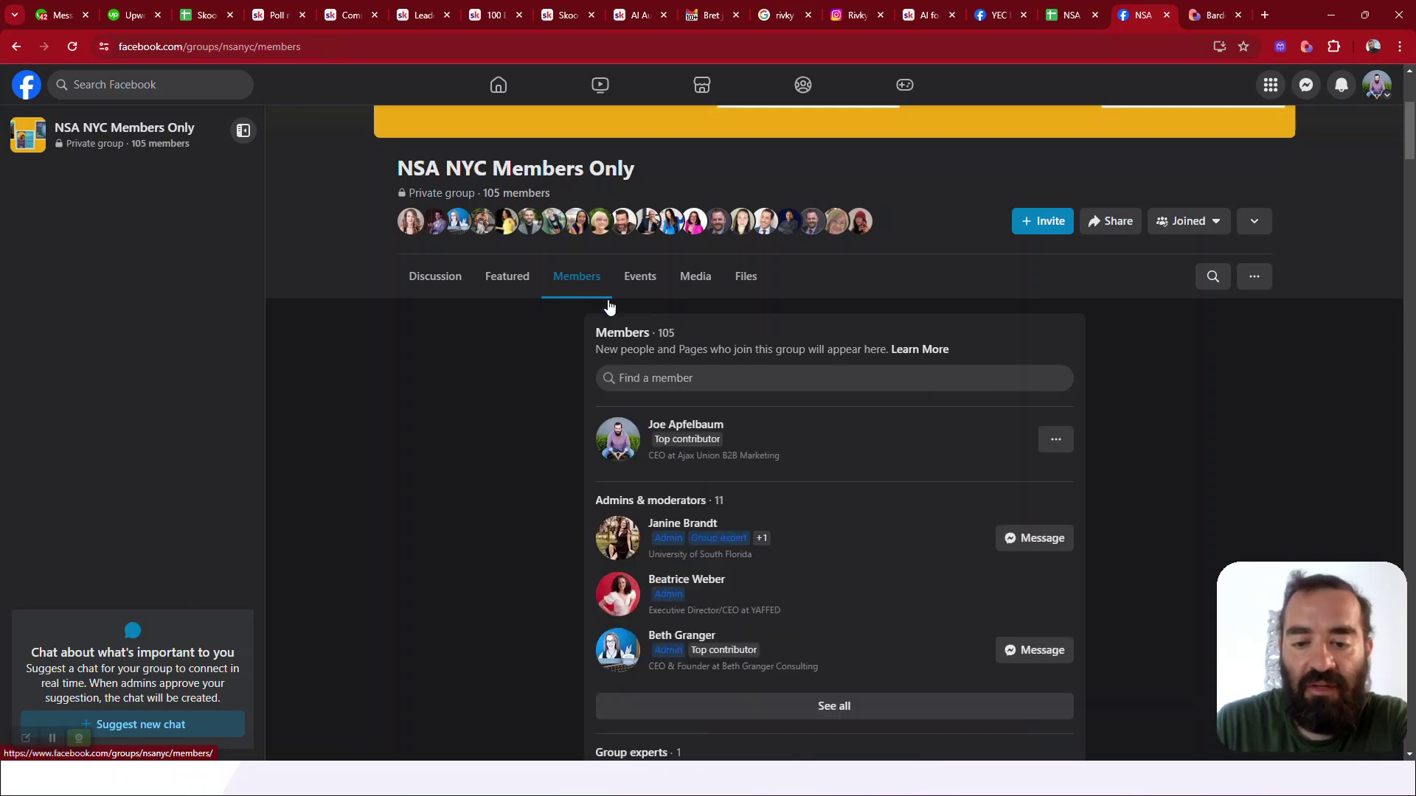
pyautogui.scroll(-4, 680, 418)
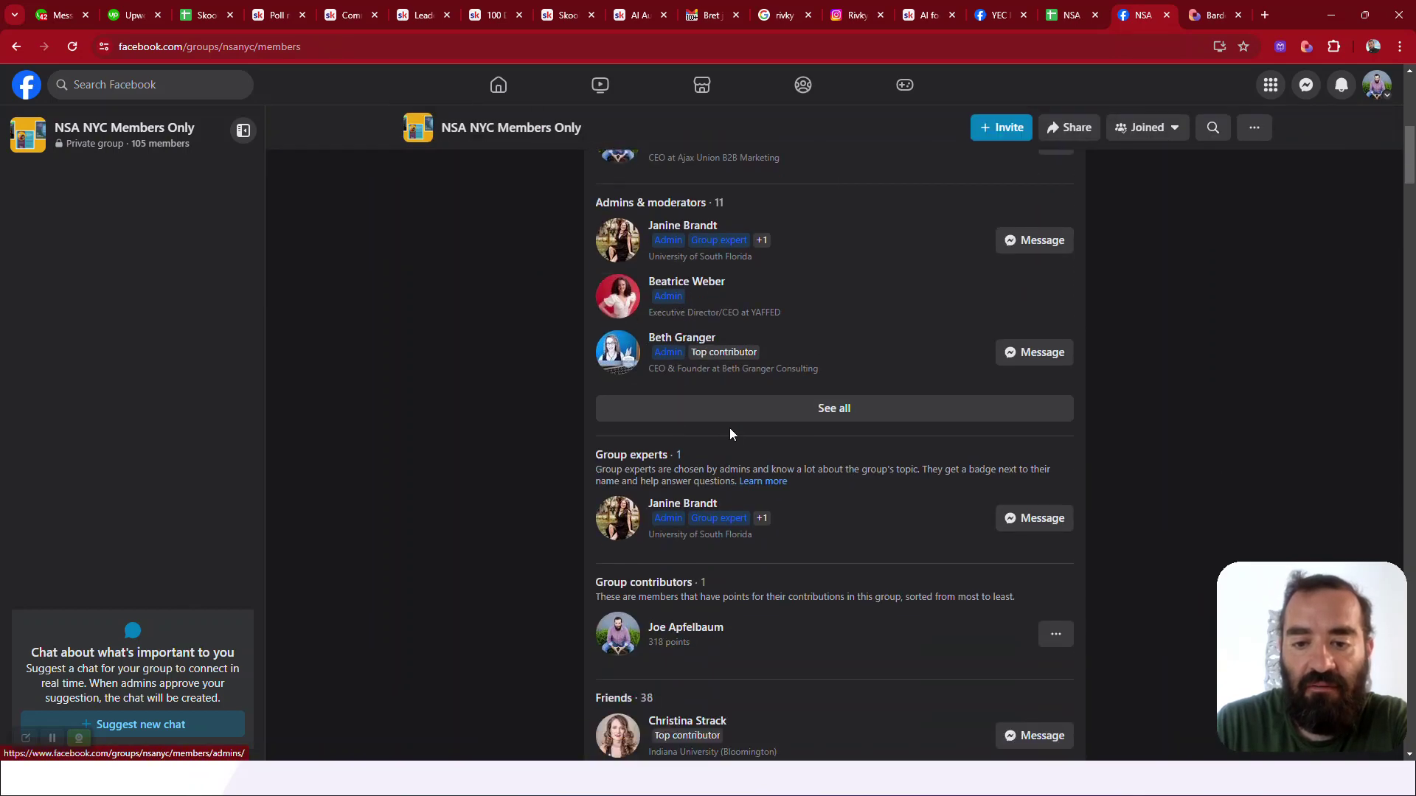
pyautogui.scroll(-5, 730, 437)
pyautogui.scroll(-6, 732, 442)
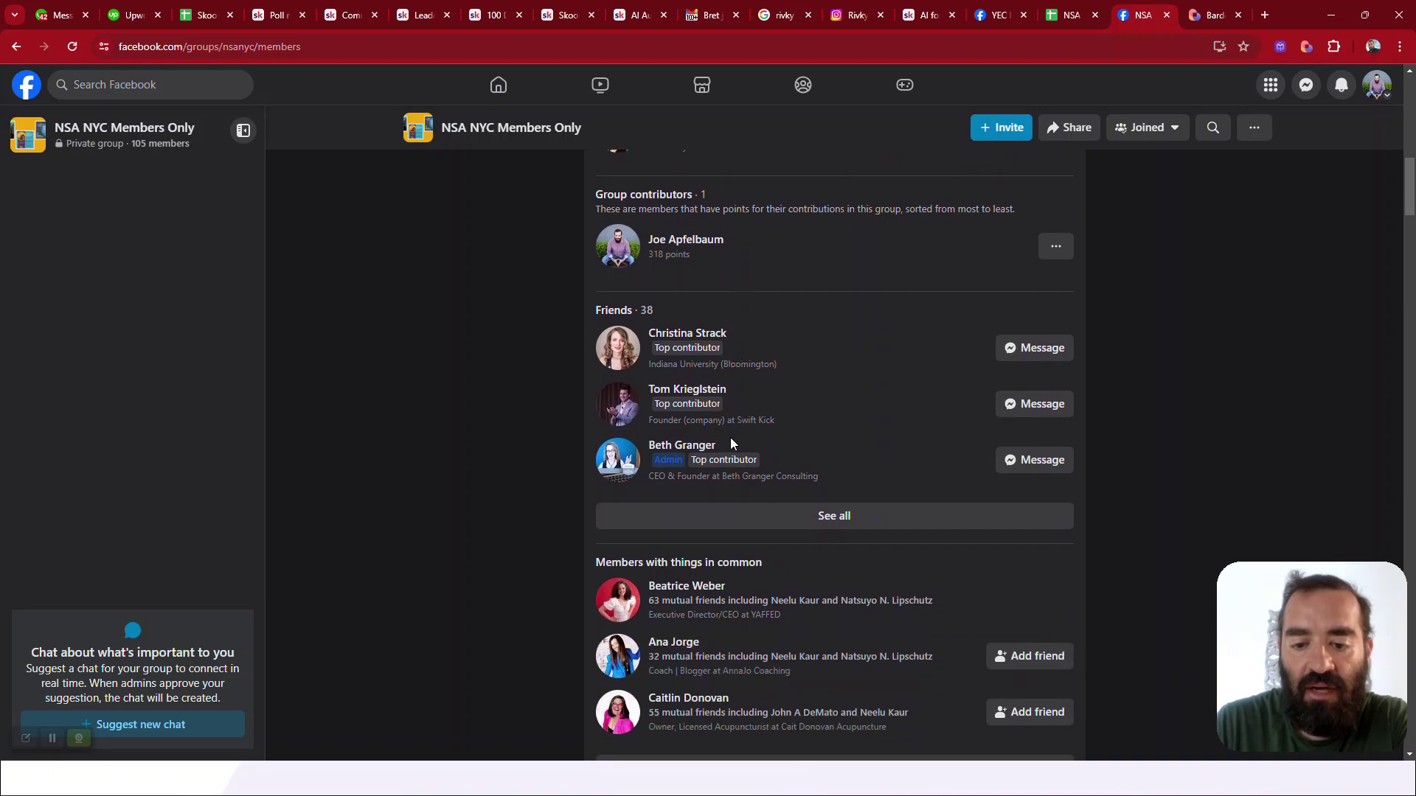
pyautogui.scroll(-15, 731, 438)
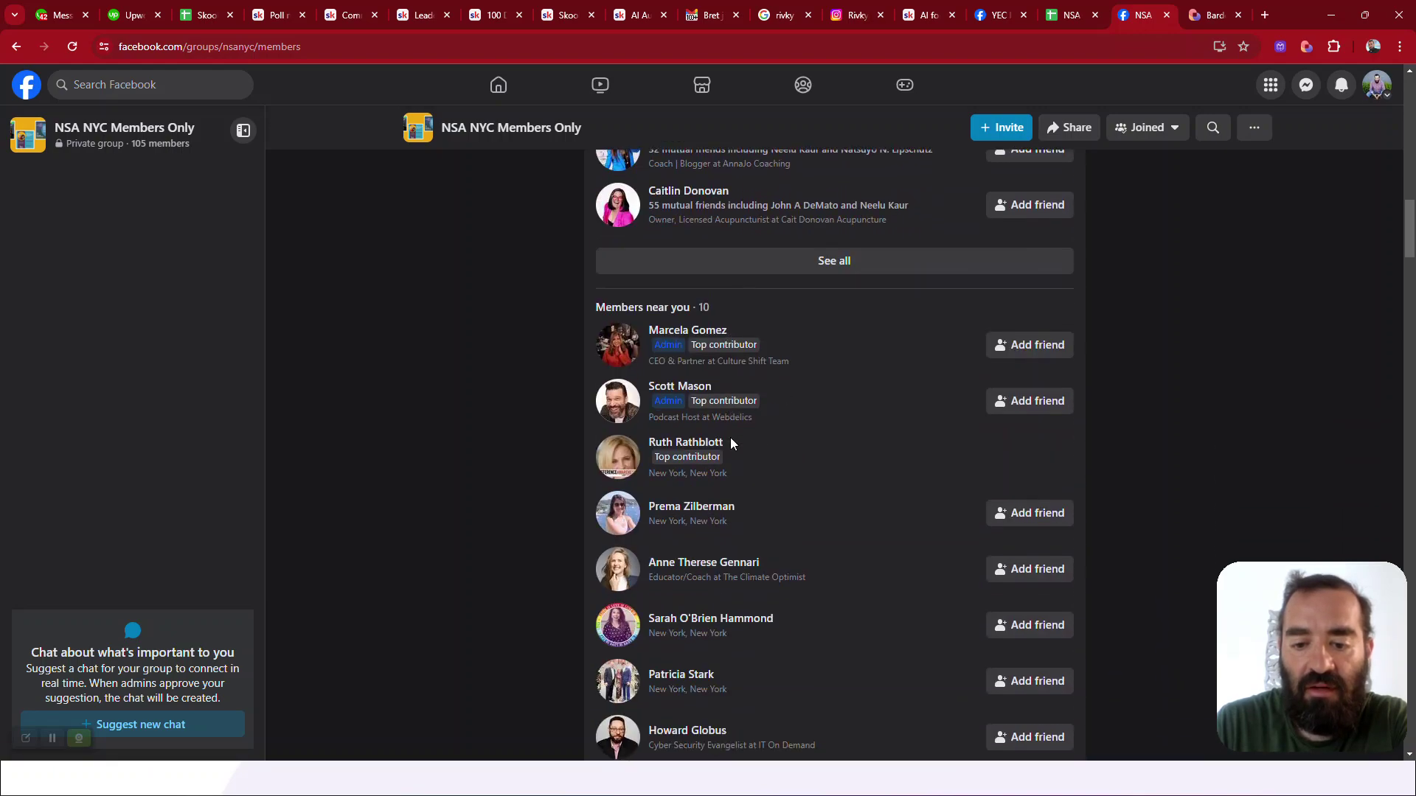
pyautogui.scroll(-20, 730, 436)
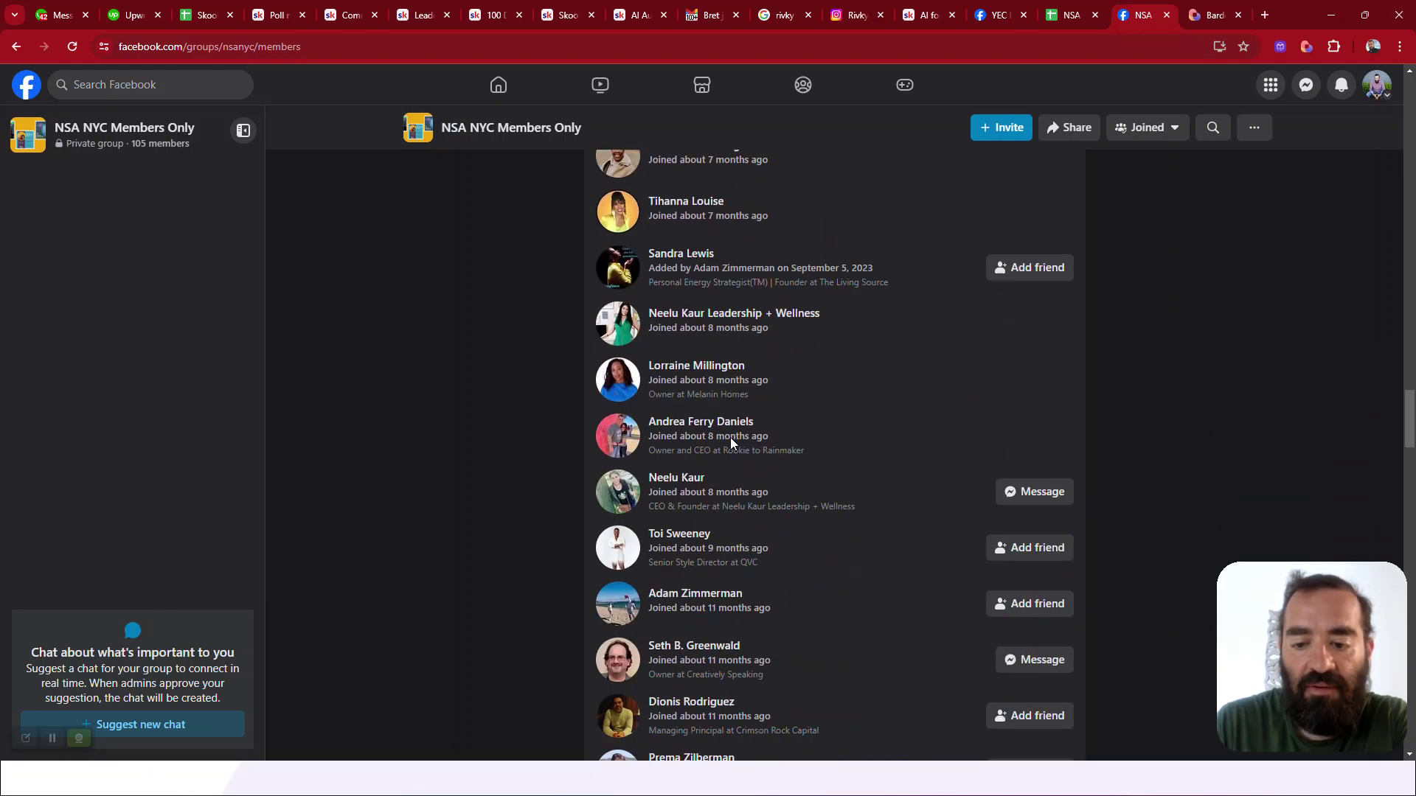
pyautogui.scroll(-10, 731, 437)
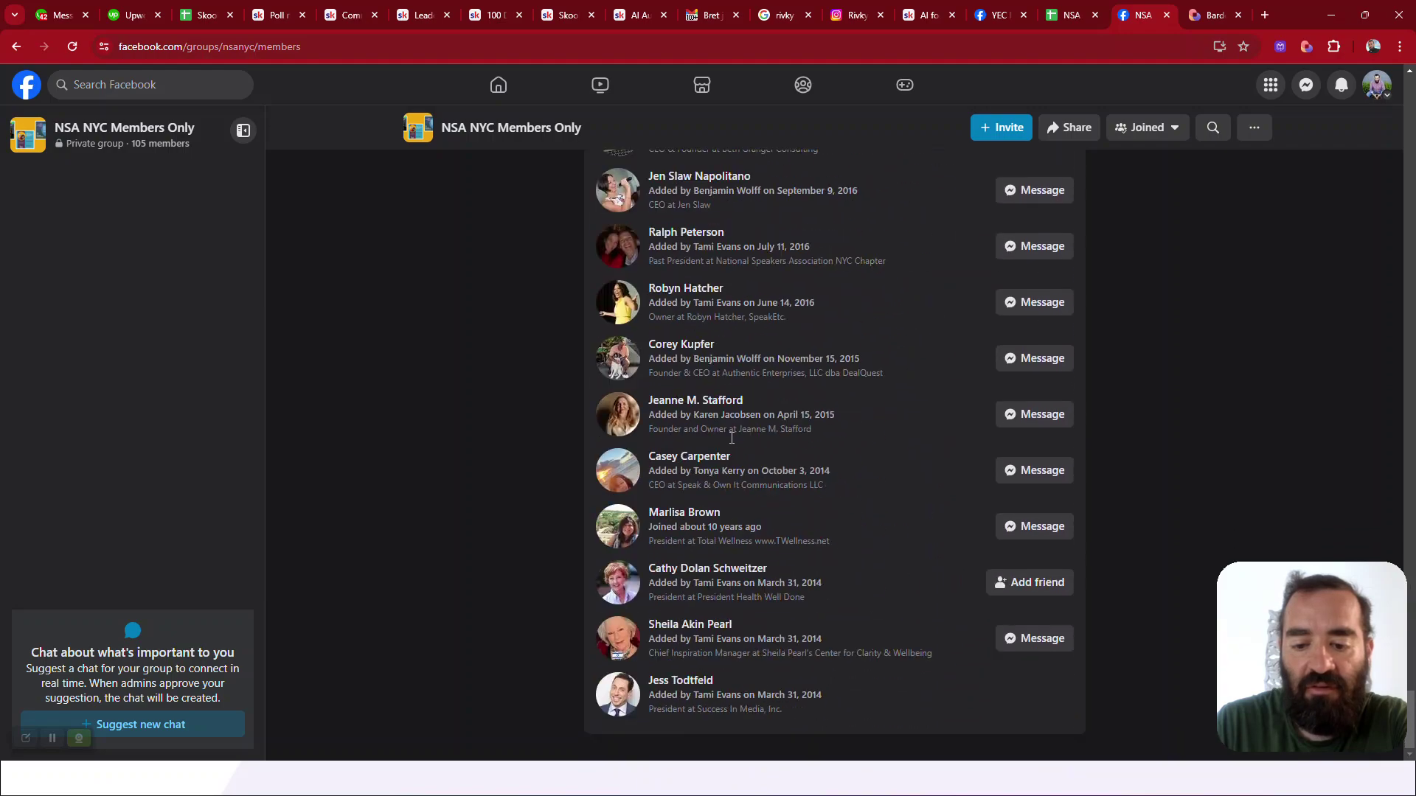
pyautogui.scroll(20, 731, 437)
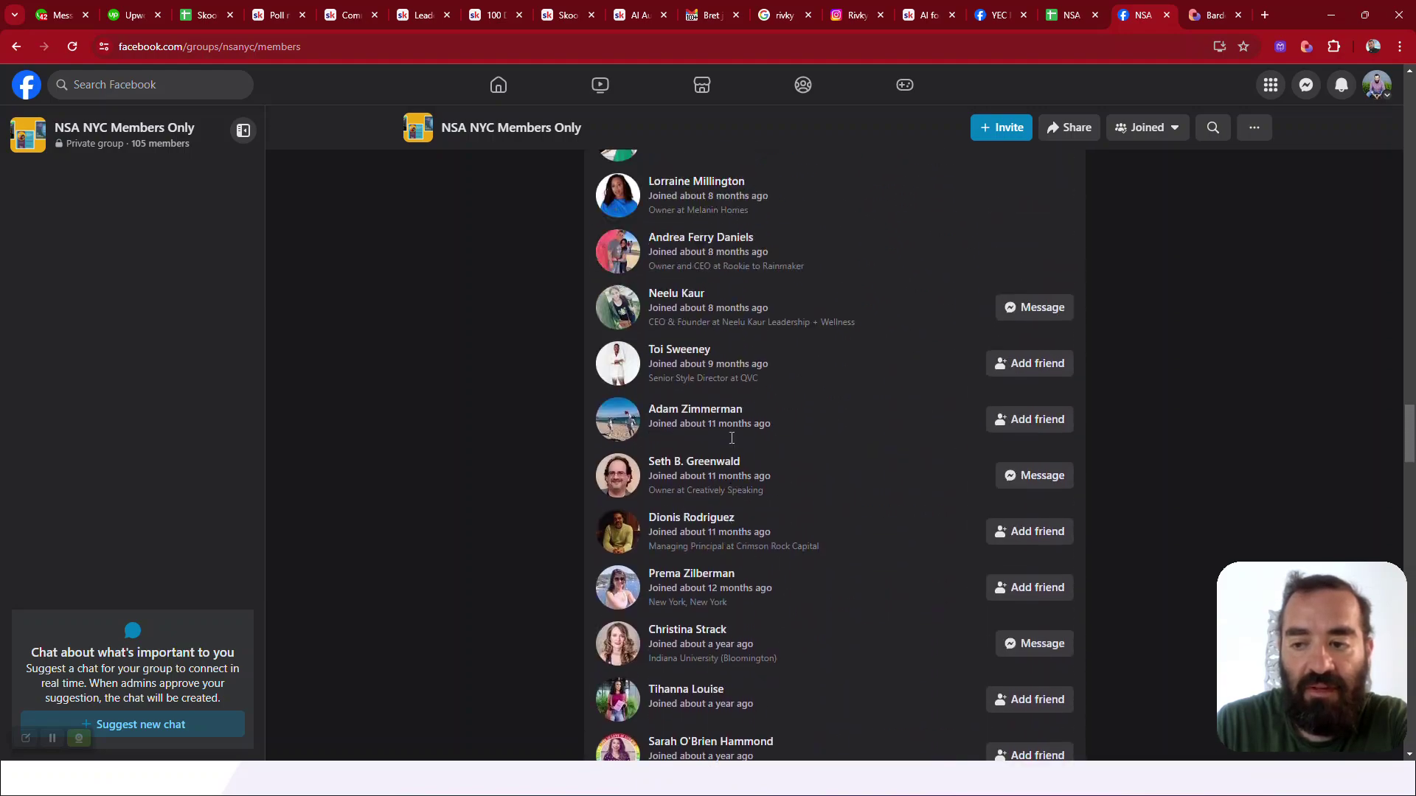
pyautogui.scroll(15, 730, 436)
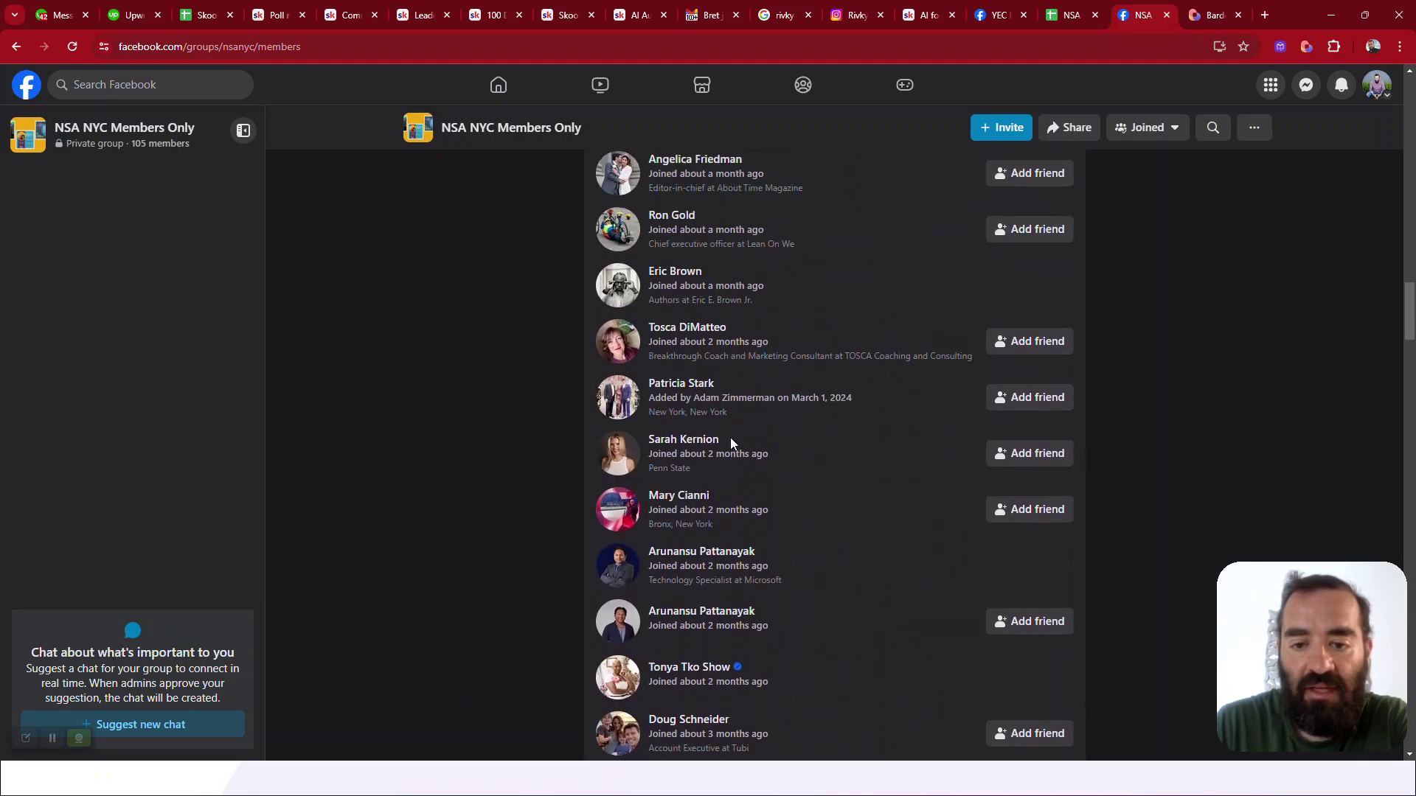
pyautogui.scroll(20, 730, 442)
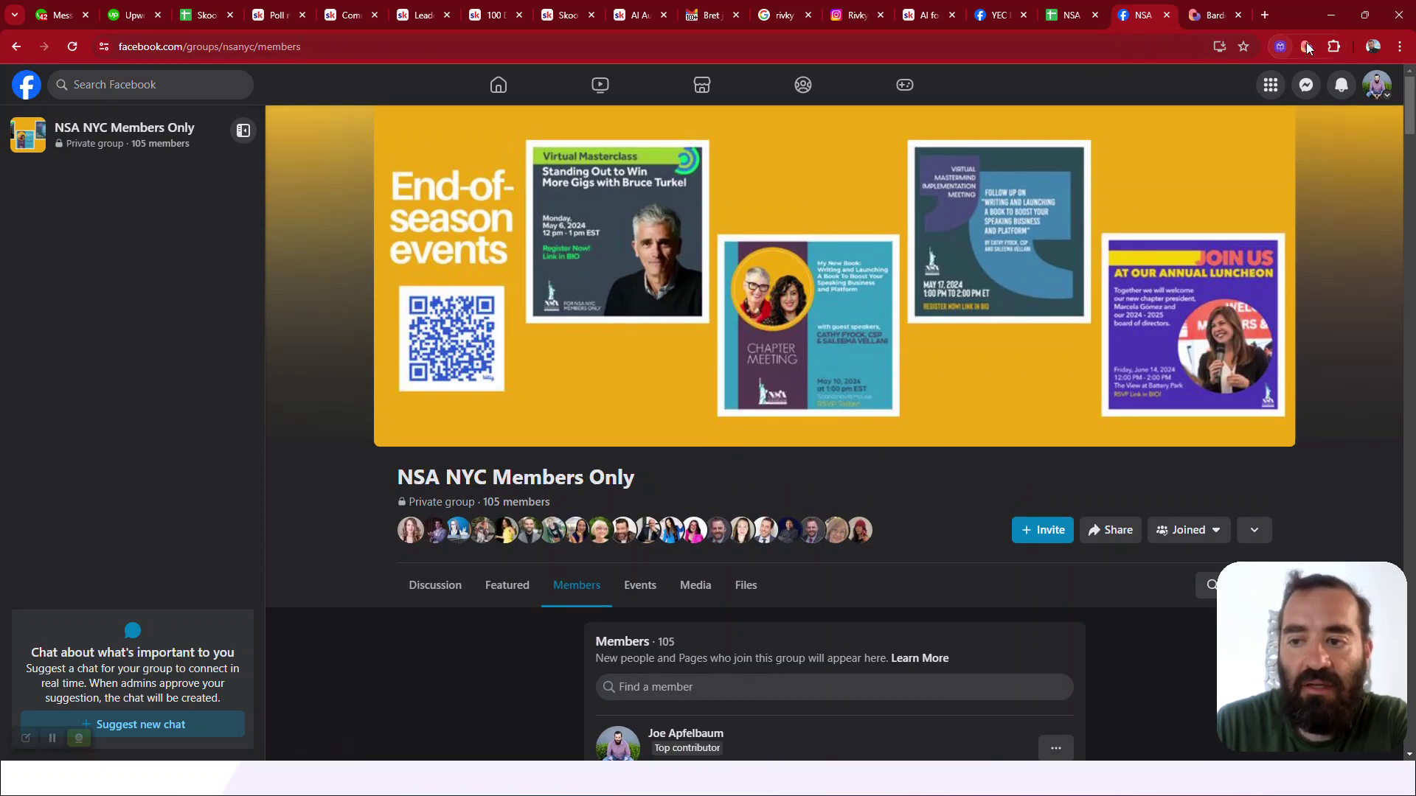
# Launch Bardeen's Export Facebook group members to Google Sheet template with Number of pages set to 11
pyautogui.click(1308, 46)
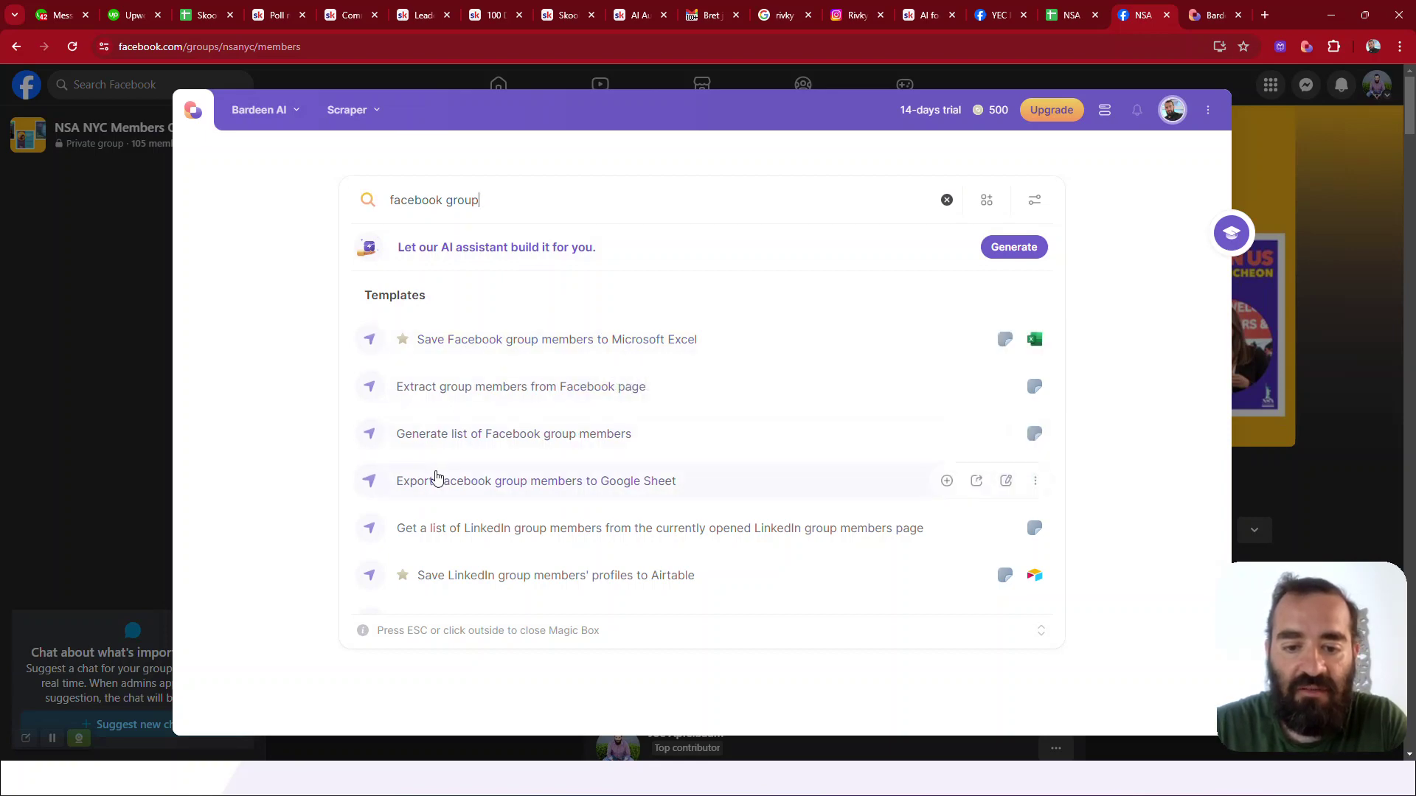
pyautogui.click(579, 484)
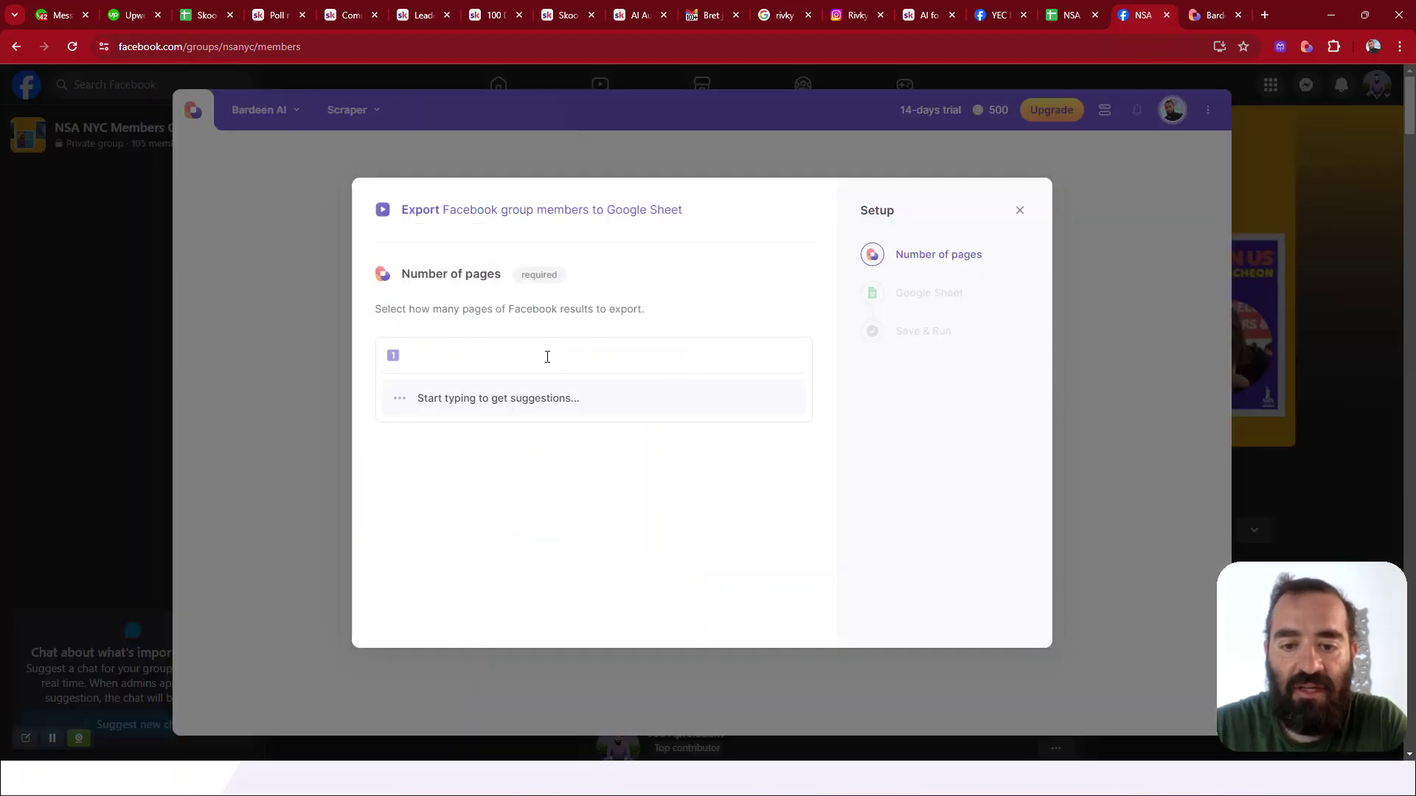
pyautogui.write('10')
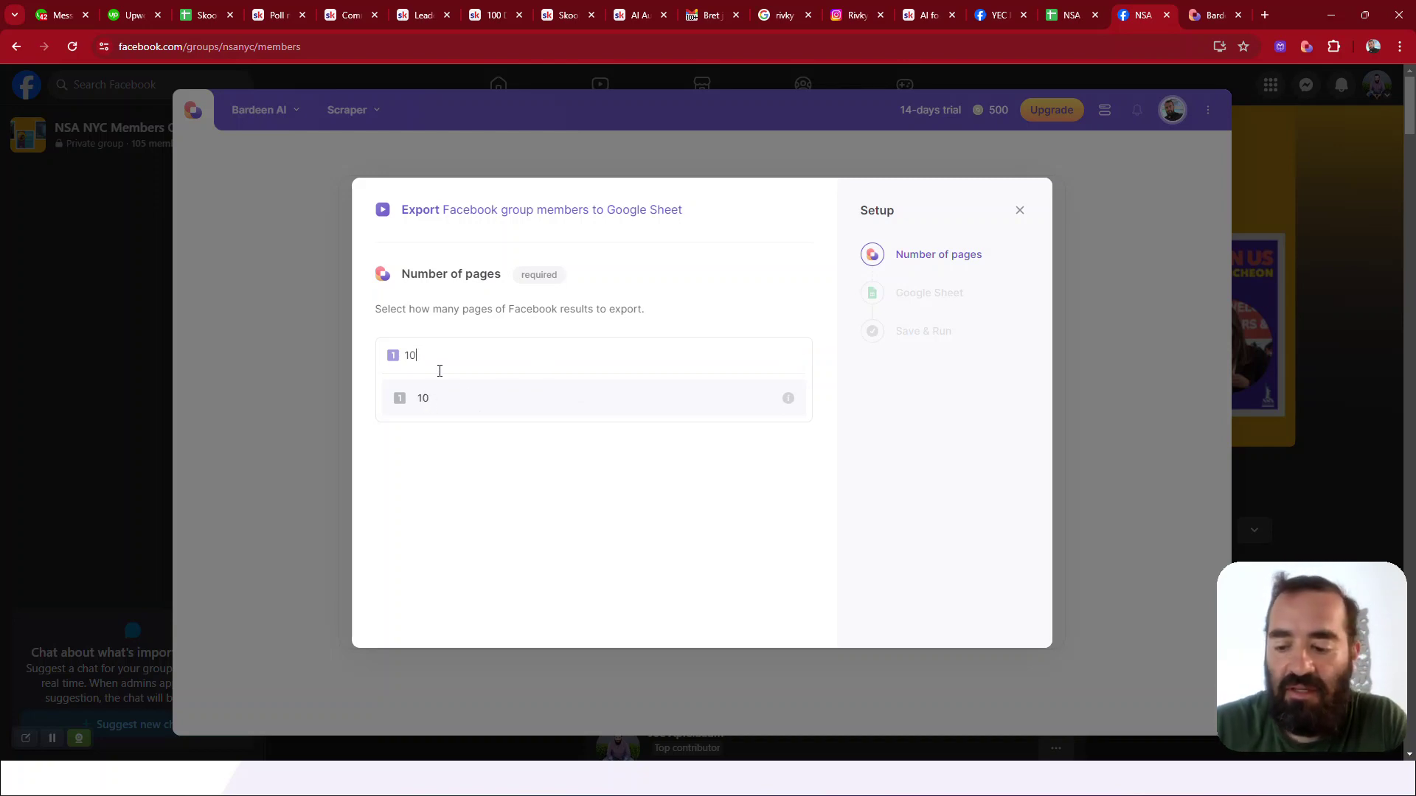
pyautogui.press('BackSpace')
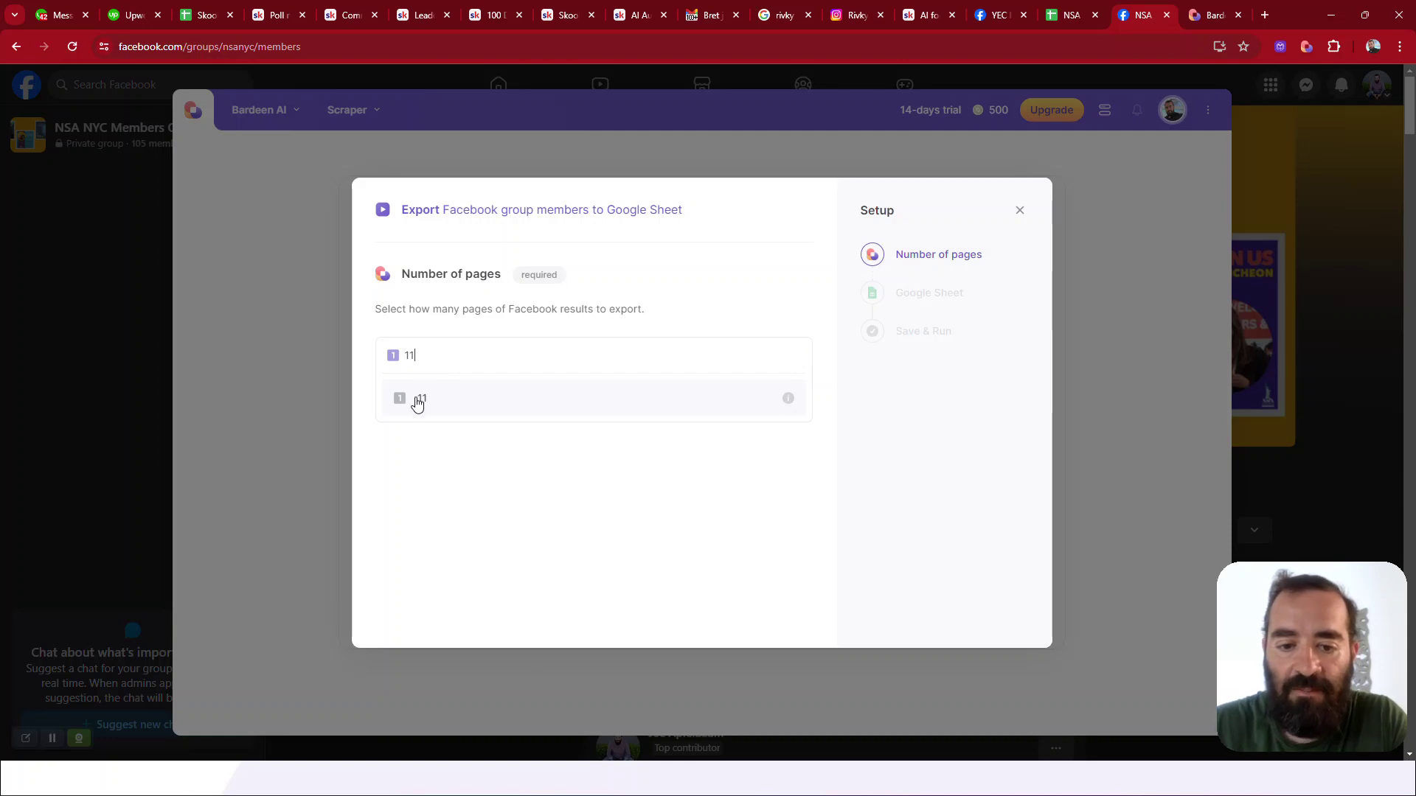
pyautogui.click(414, 399)
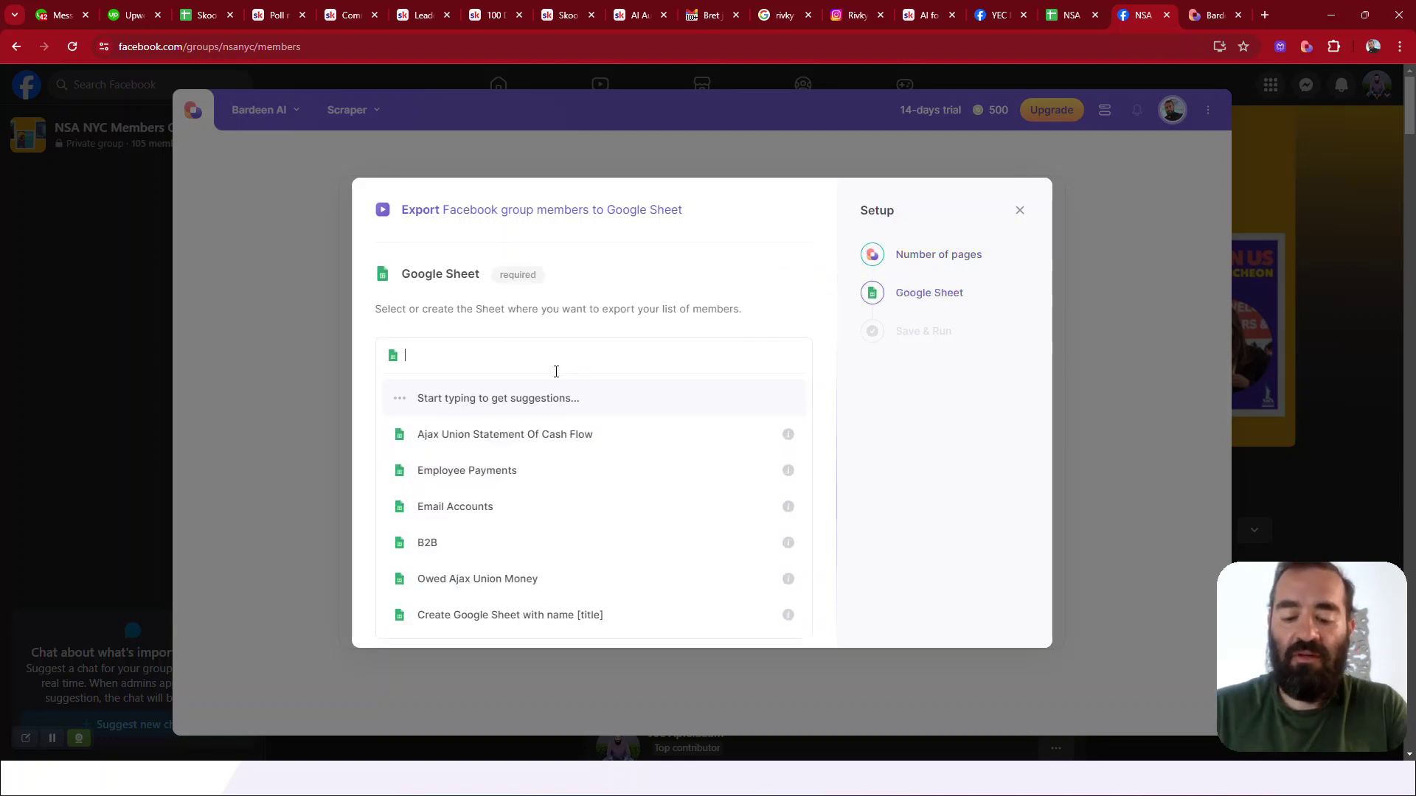
# Have the export create a new Google Sheet named 'NSA NYC Members Bardeen'
pyautogui.write('creat')
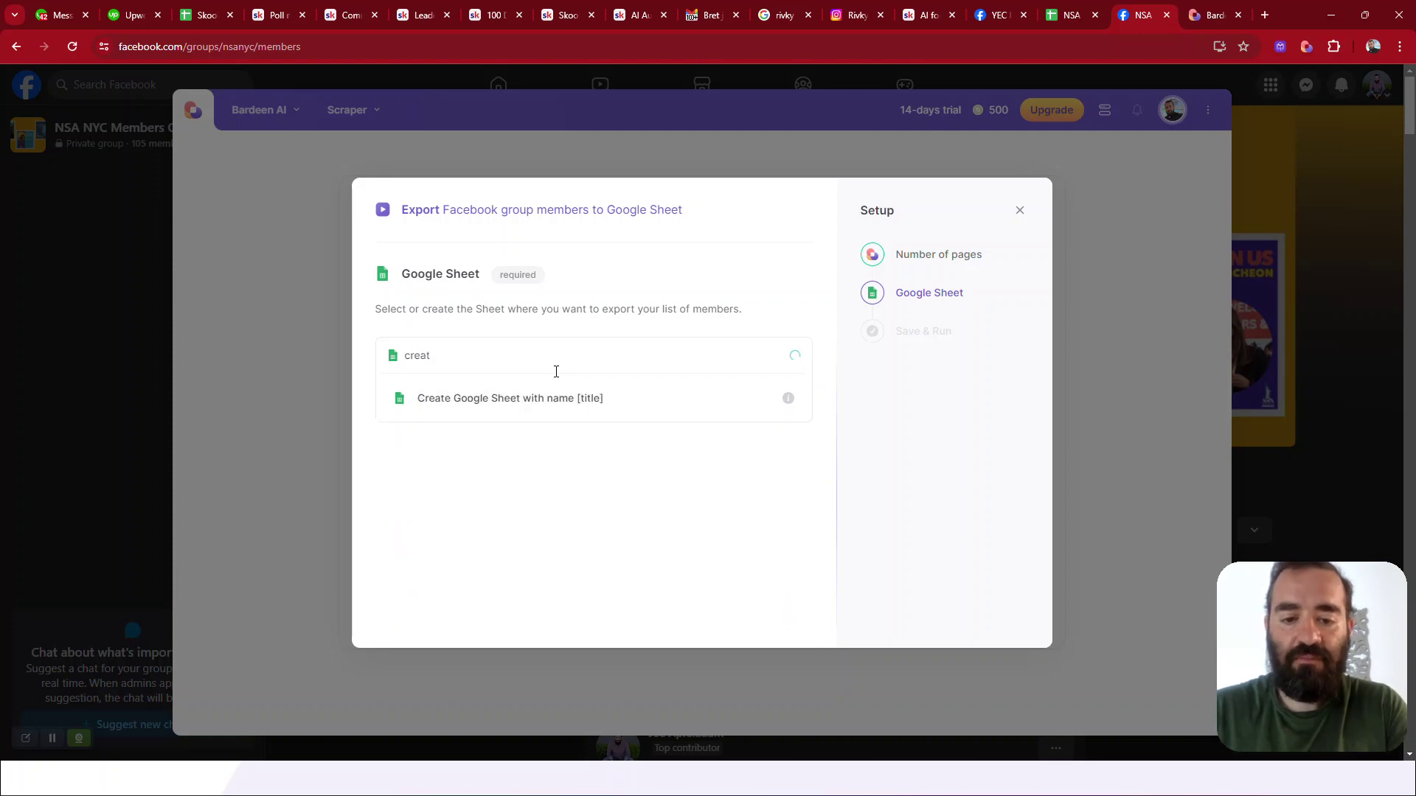
pyautogui.click(529, 402)
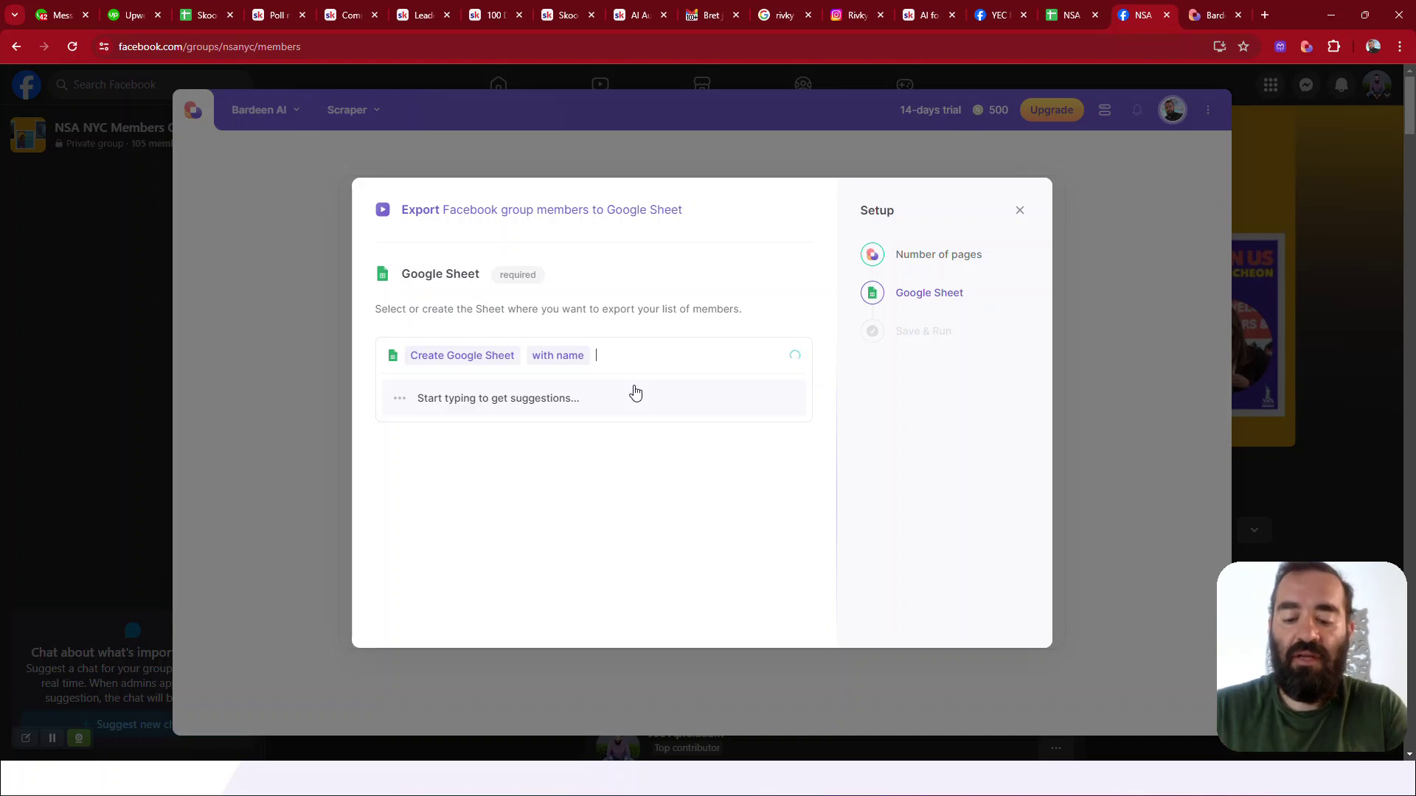
pyautogui.write('NSA Members')
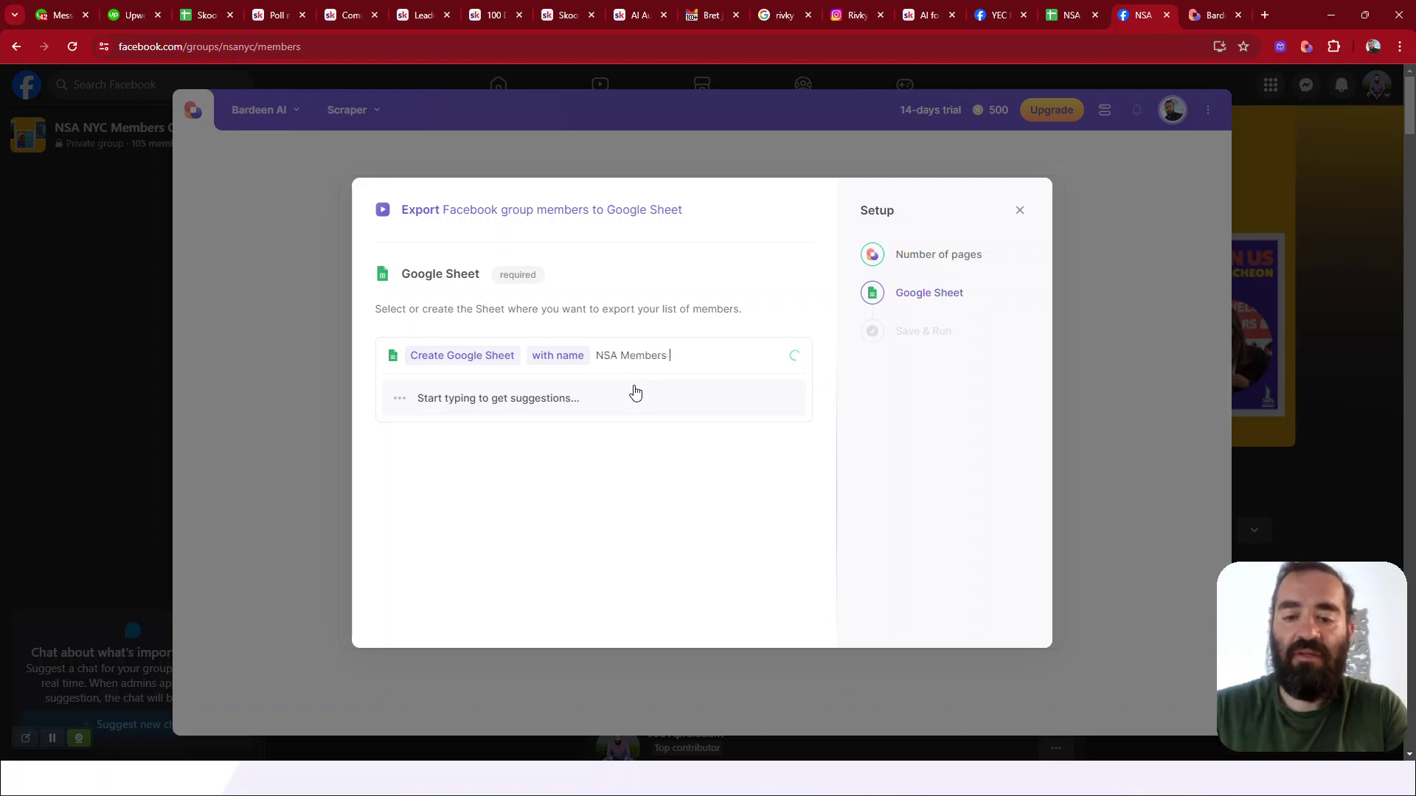
pyautogui.hotkey('ctrl', 'Left')
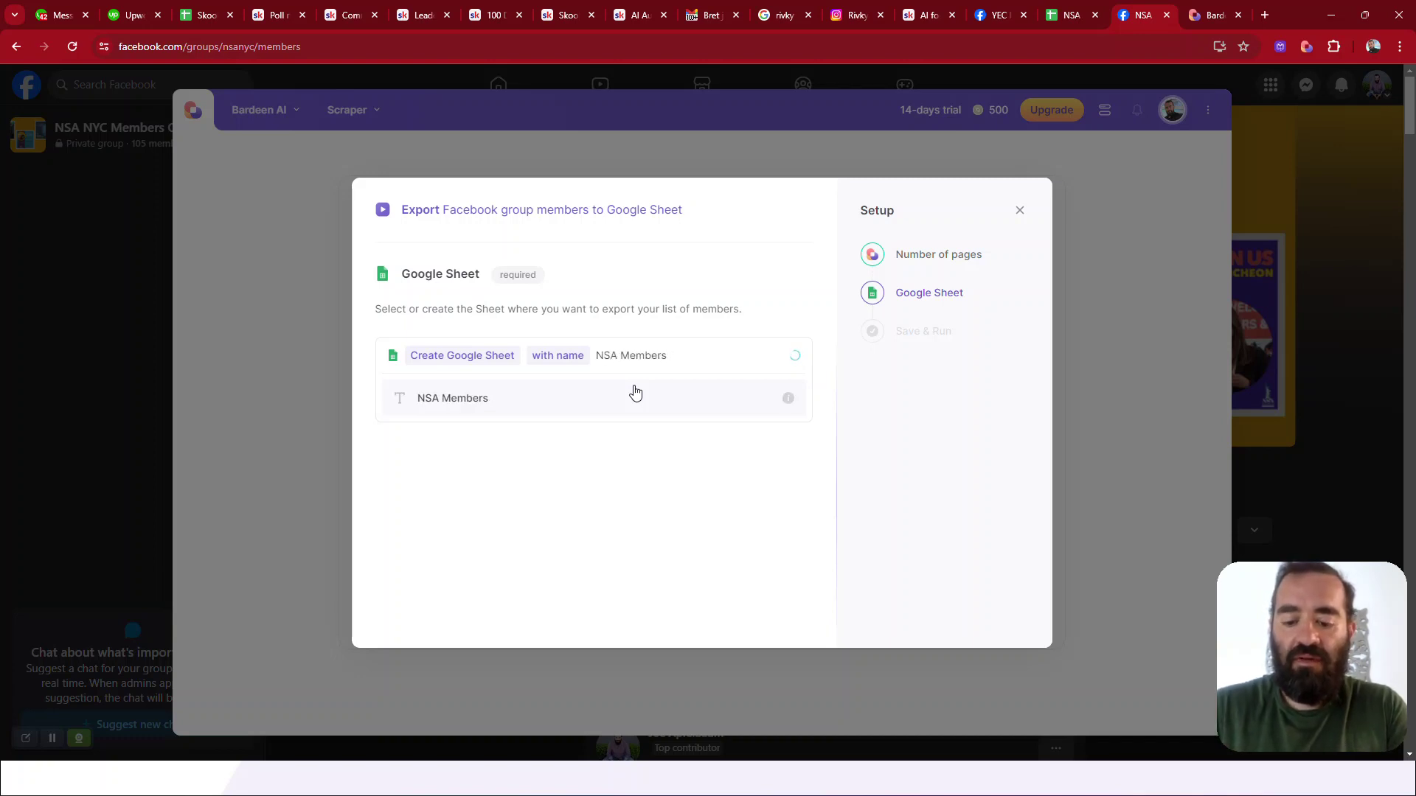
pyautogui.write('NYC')
pyautogui.press('End')
pyautogui.write('Bardeen')
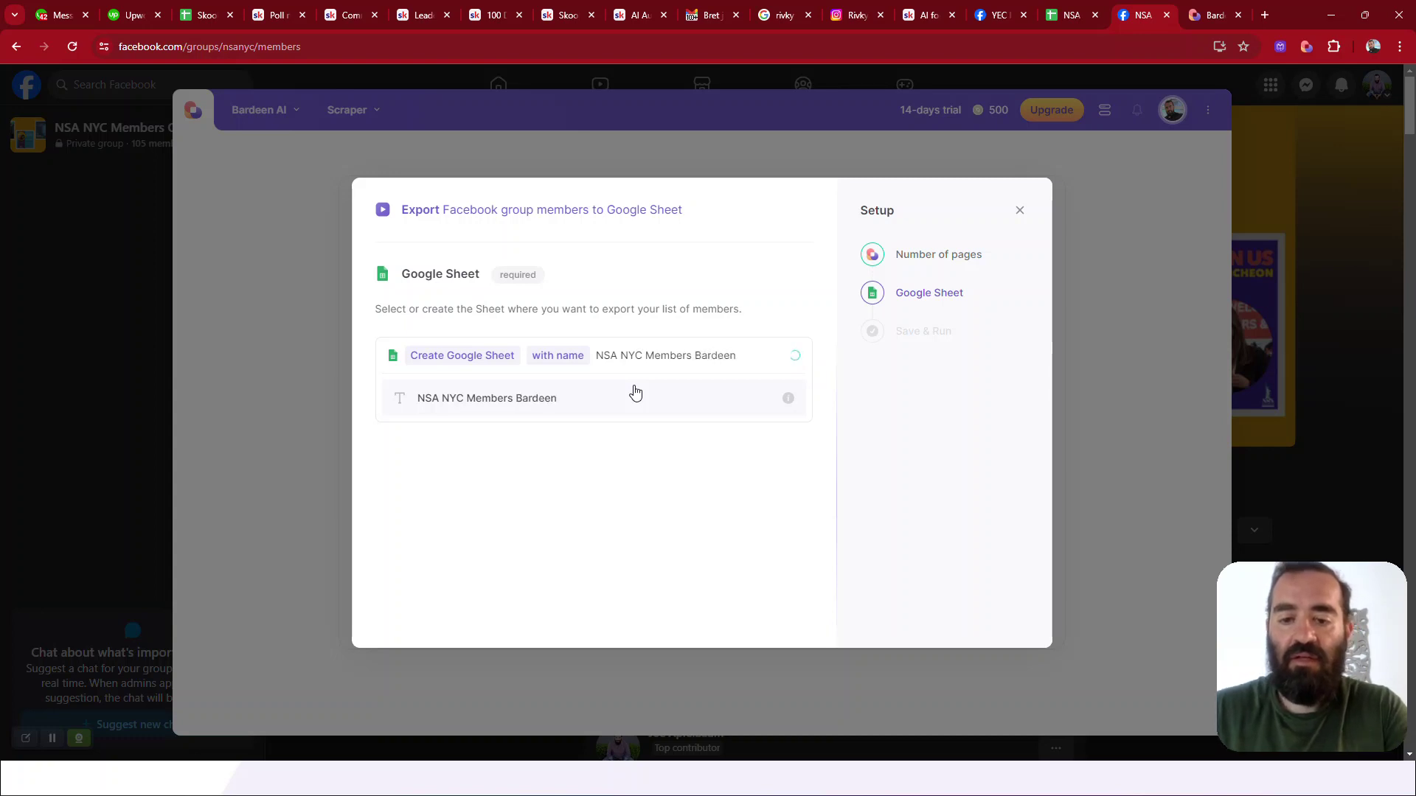
pyautogui.click(546, 410)
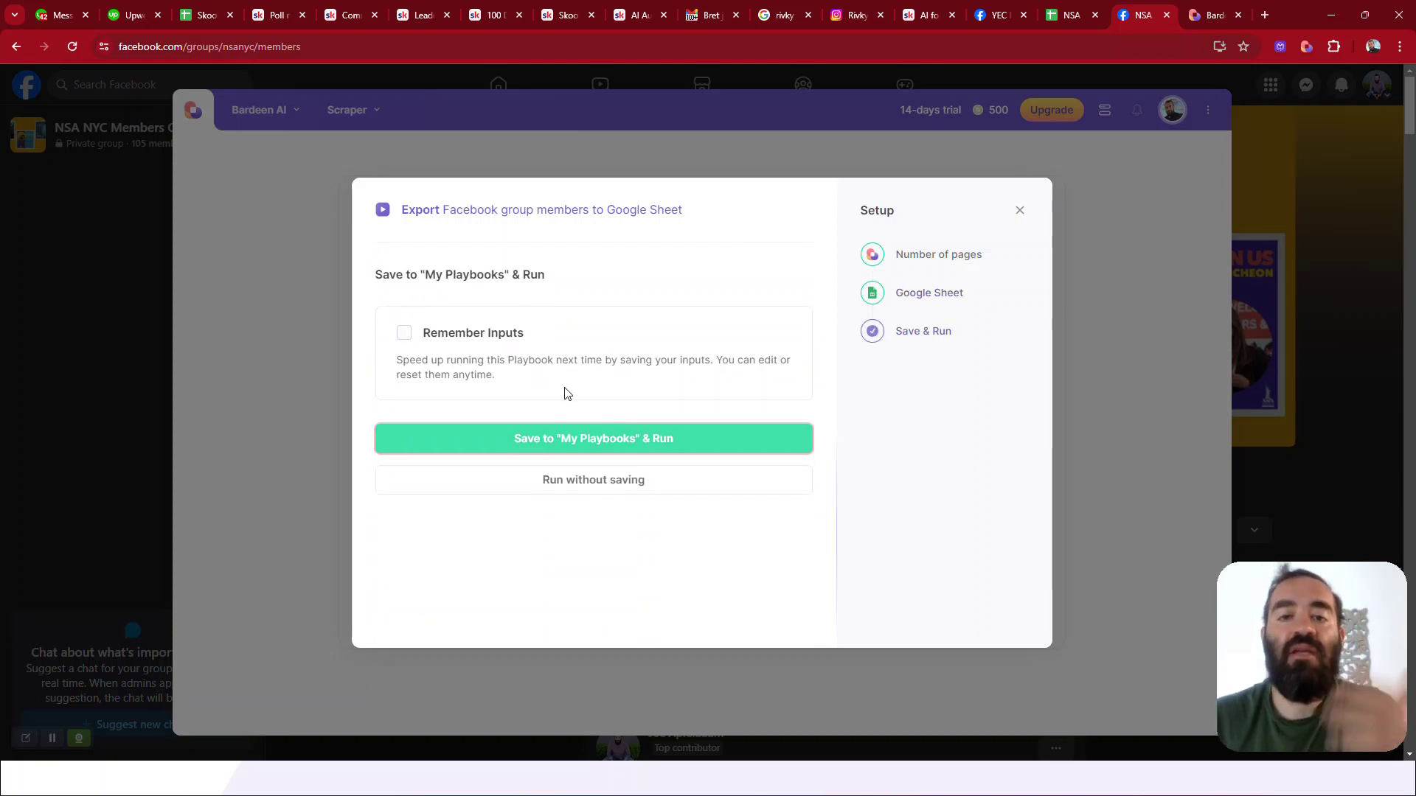
# Run the member export and open the resulting 'NSA NYC Members Bardeen' sheet
pyautogui.click(567, 487)
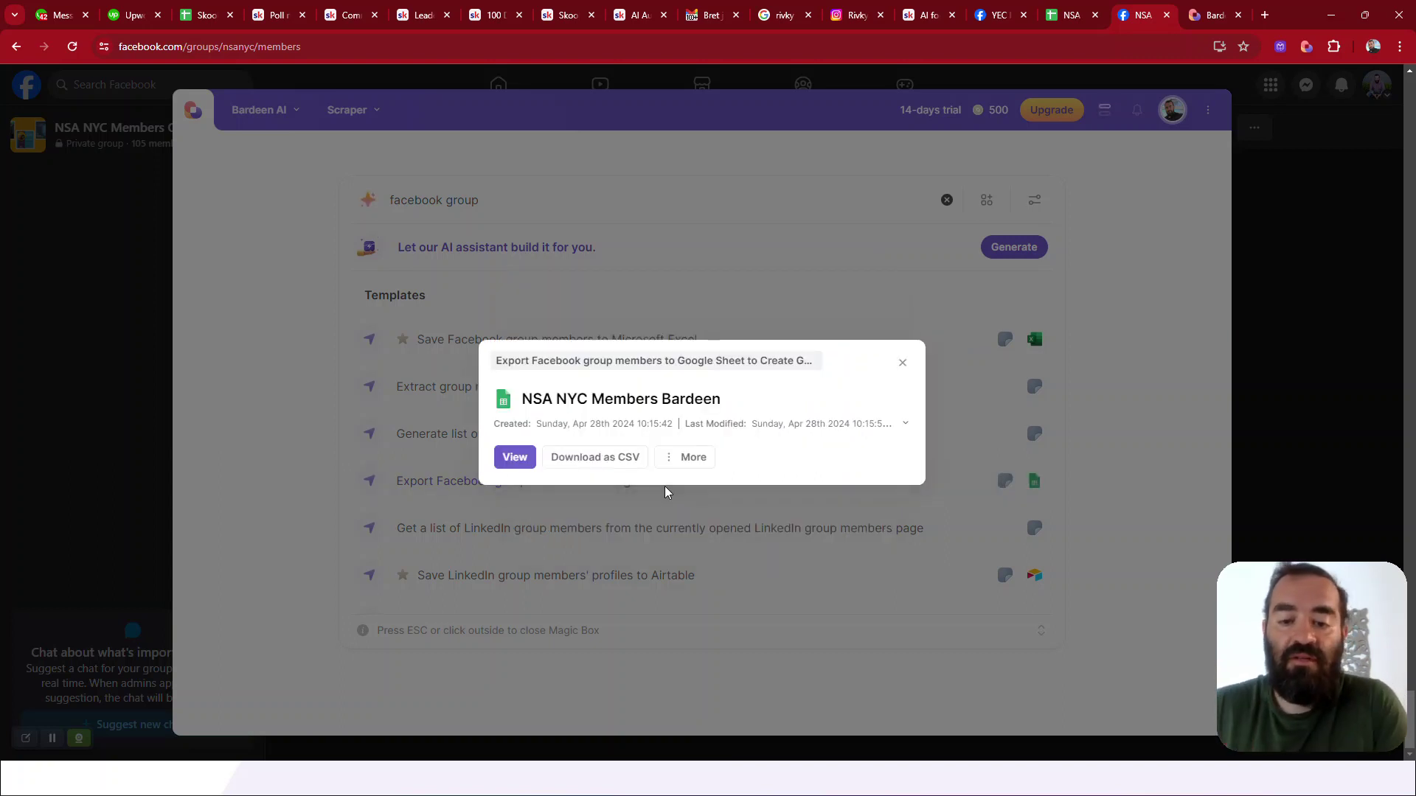
pyautogui.click(514, 463)
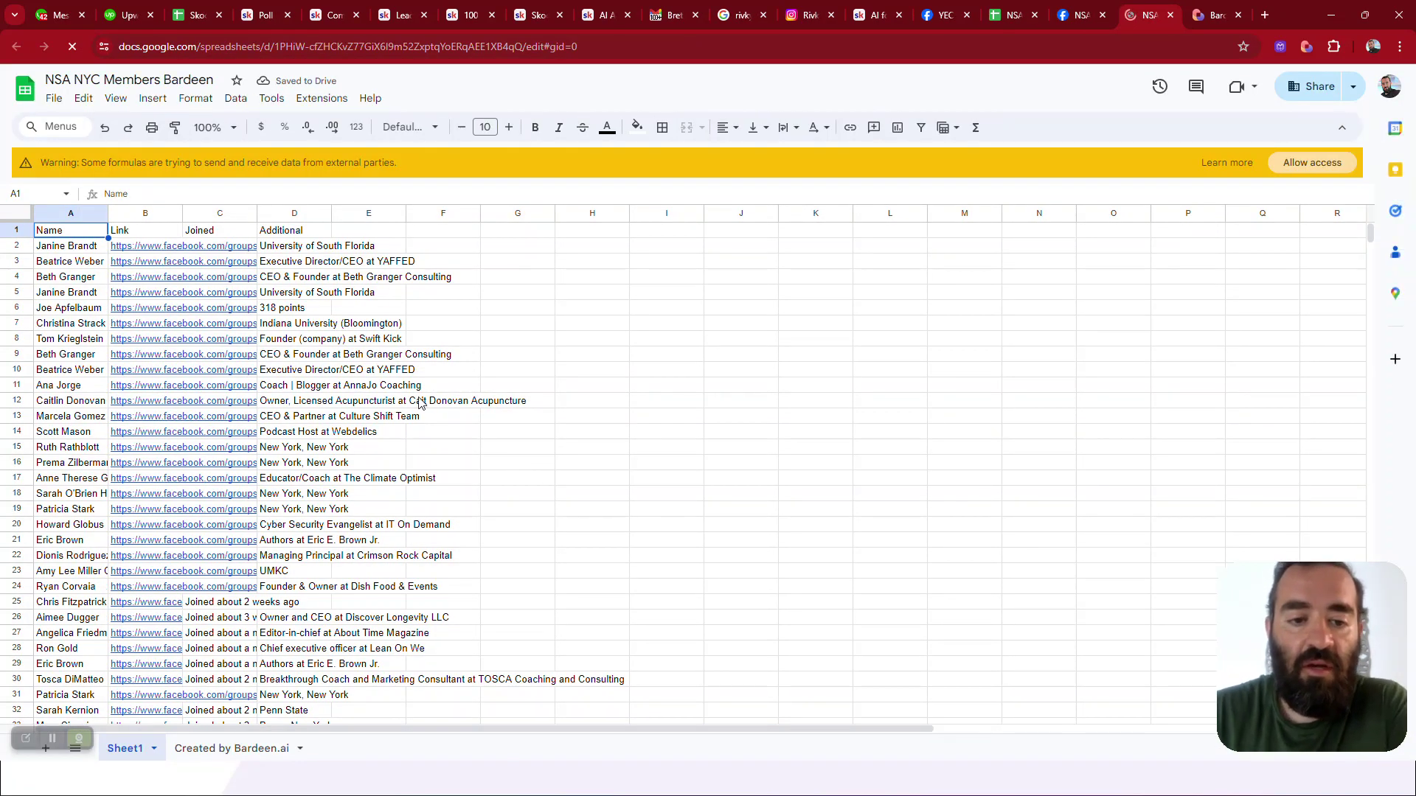
# Scroll through the scraped member rows, then select B2 to preview the first profile link
pyautogui.scroll(-2, 421, 402)
pyautogui.scroll(-12, 420, 401)
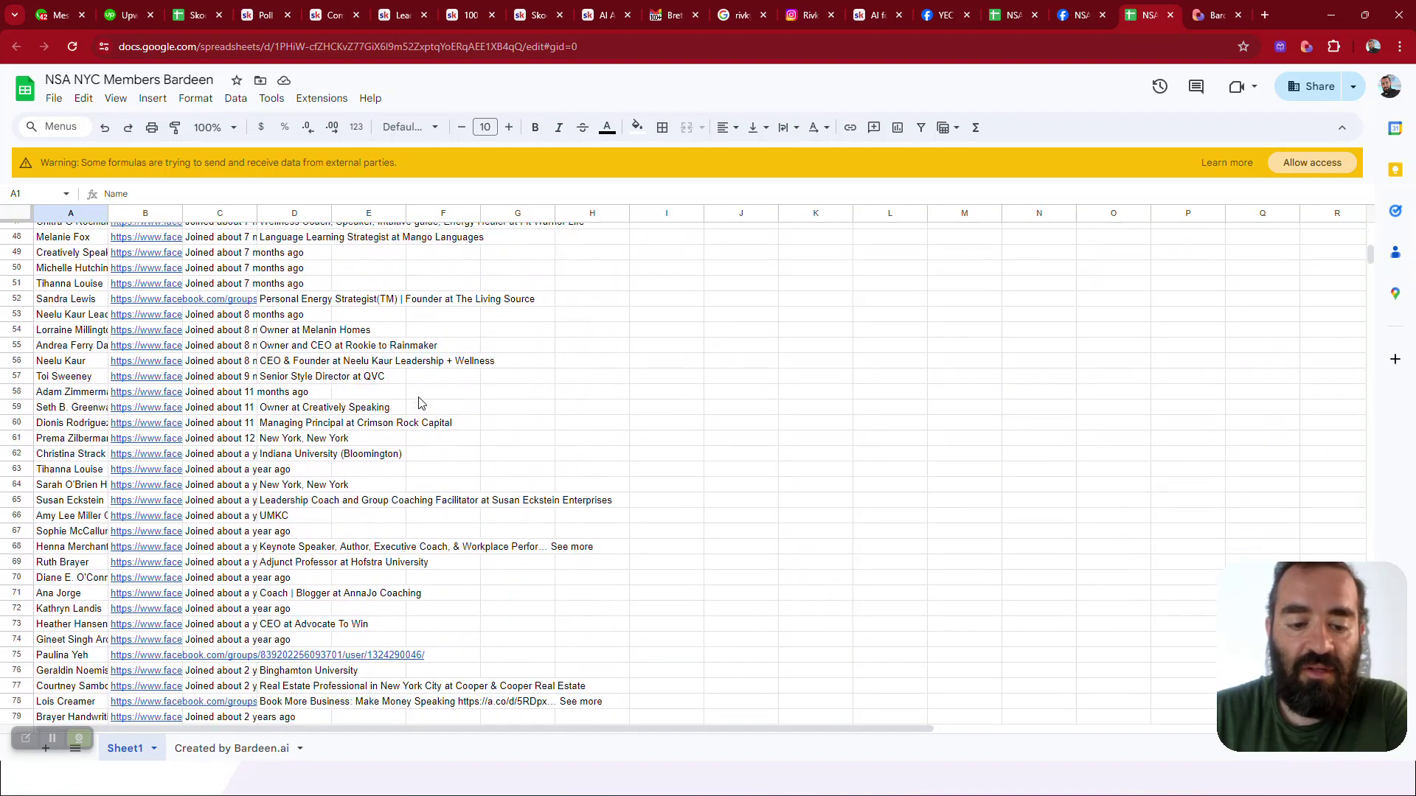
pyautogui.scroll(-9, 420, 402)
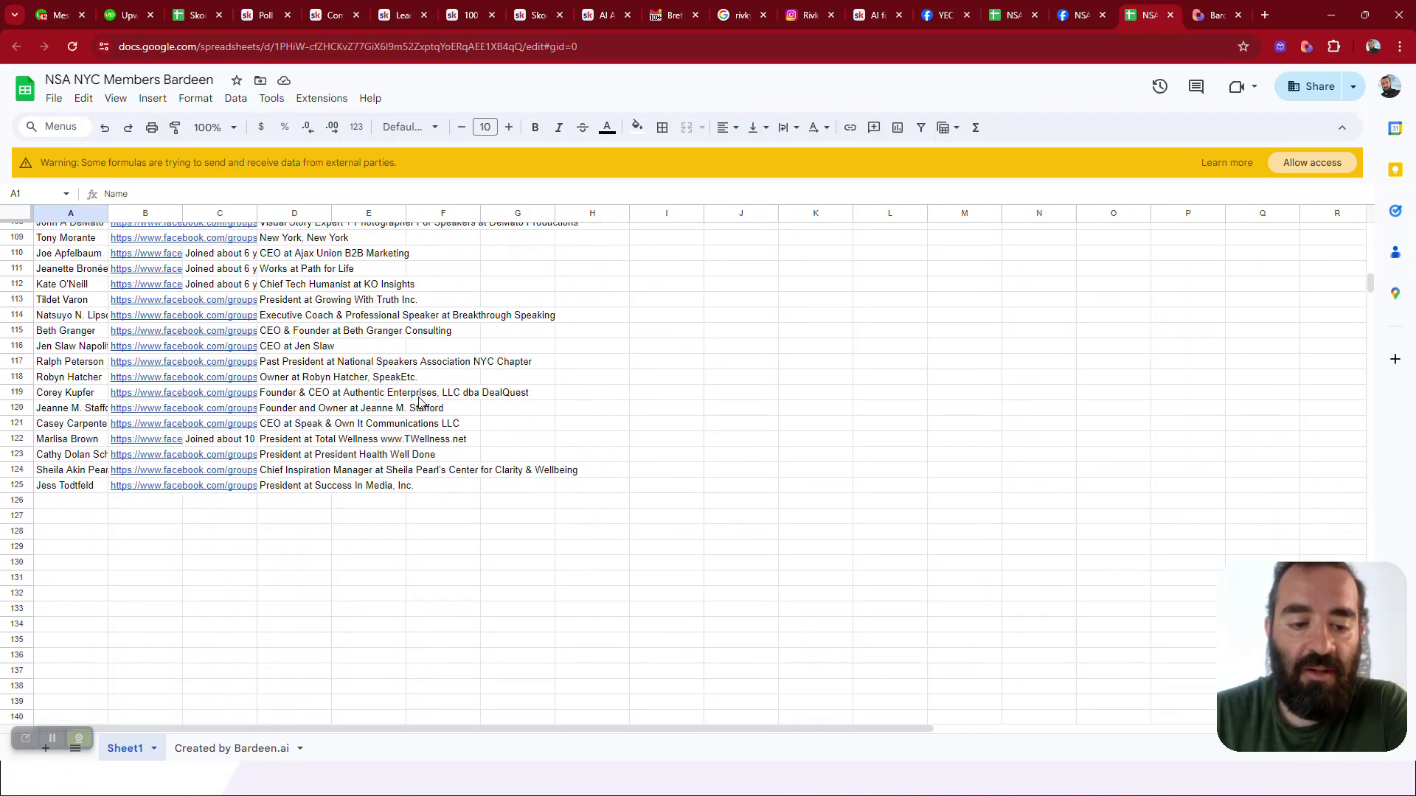
pyautogui.scroll(20, 420, 401)
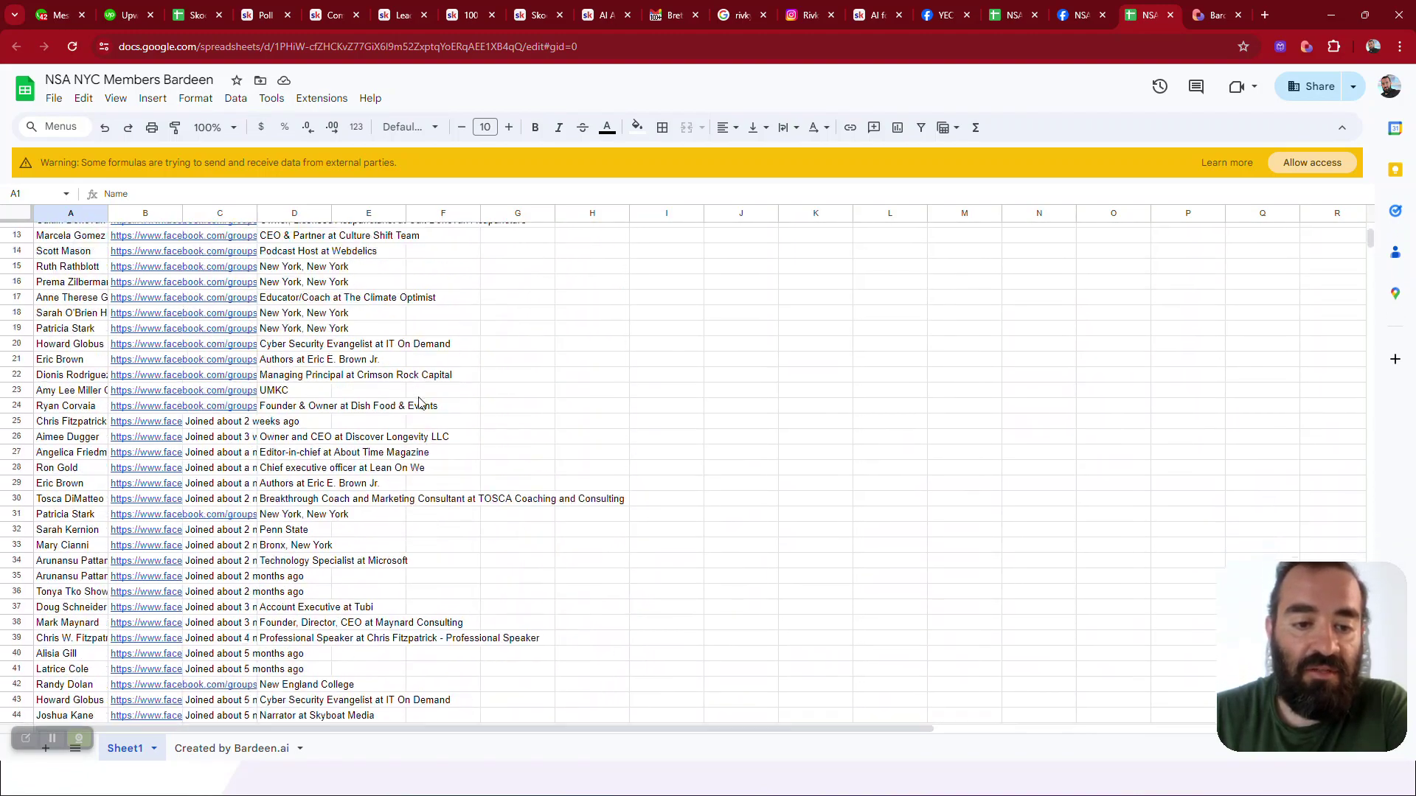
pyautogui.hscroll(-1, 420, 402)
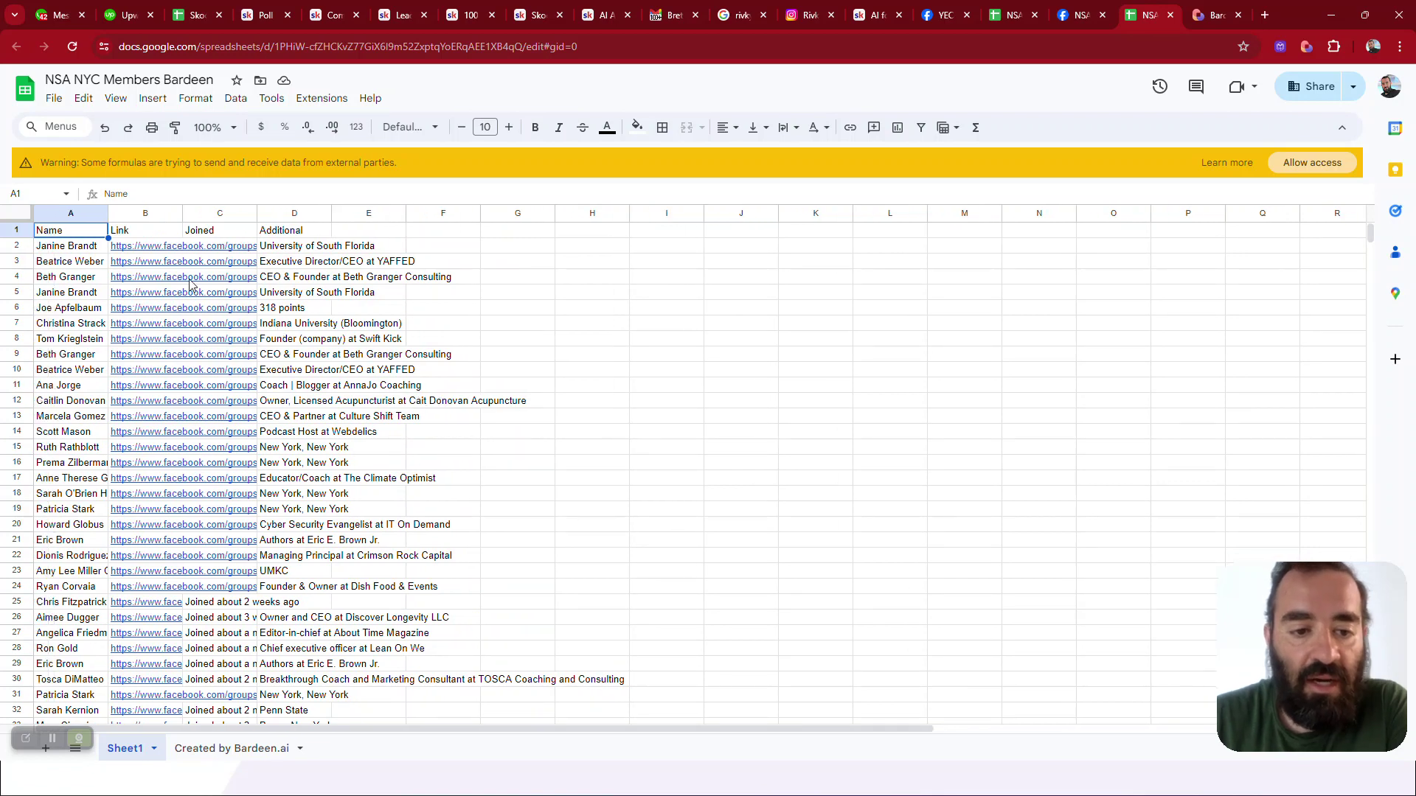
pyautogui.click(144, 248)
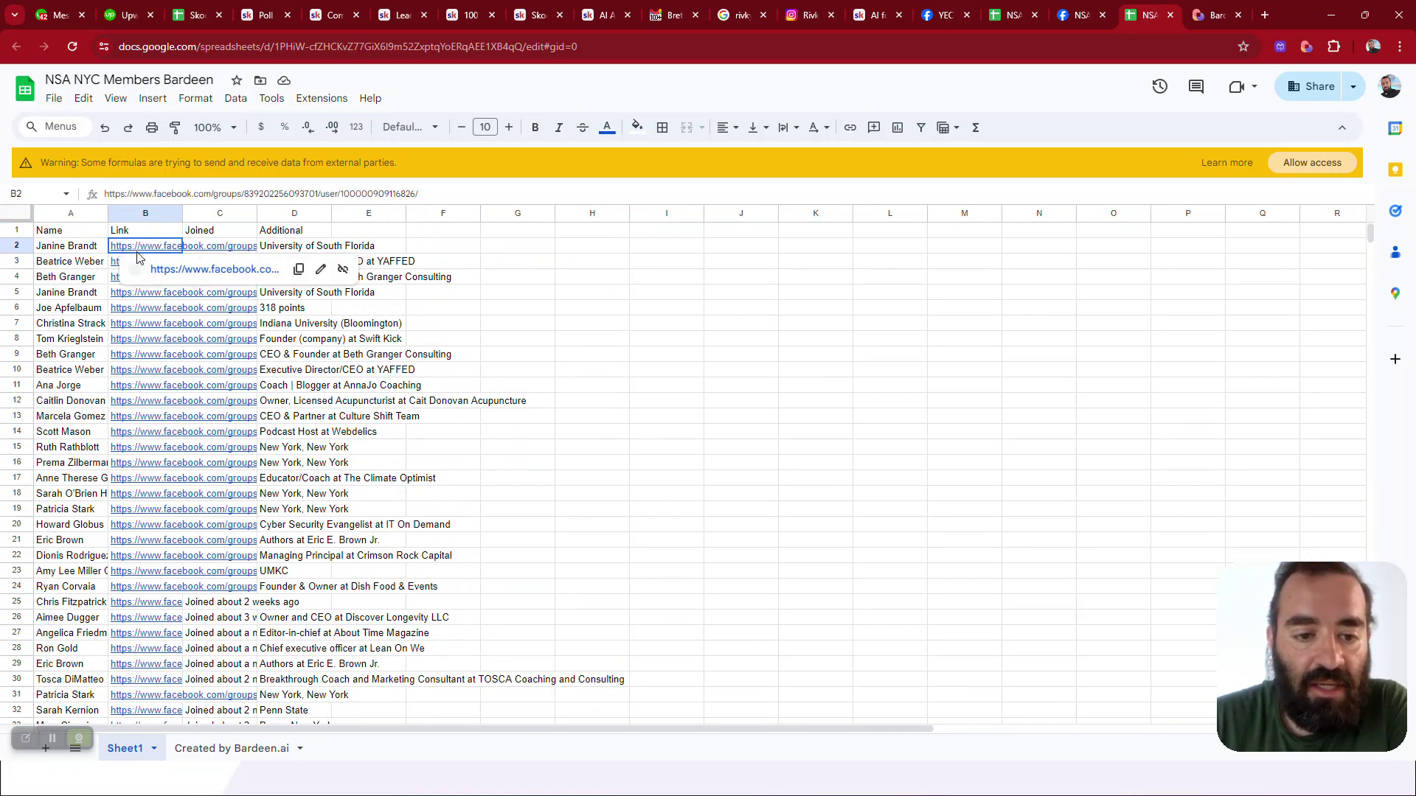
pyautogui.click(182, 271)
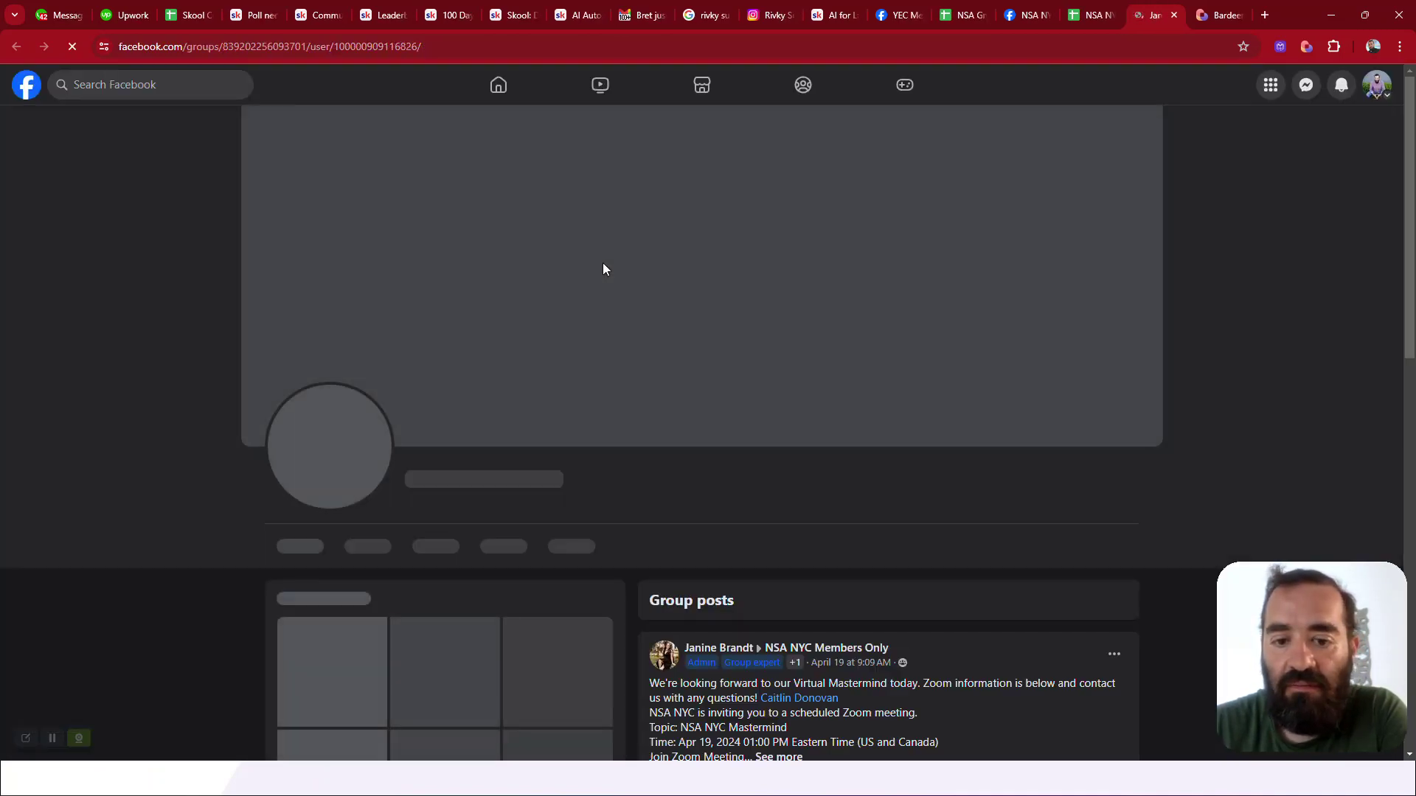
pyautogui.scroll(-2, 507, 362)
pyautogui.scroll(1, 590, 373)
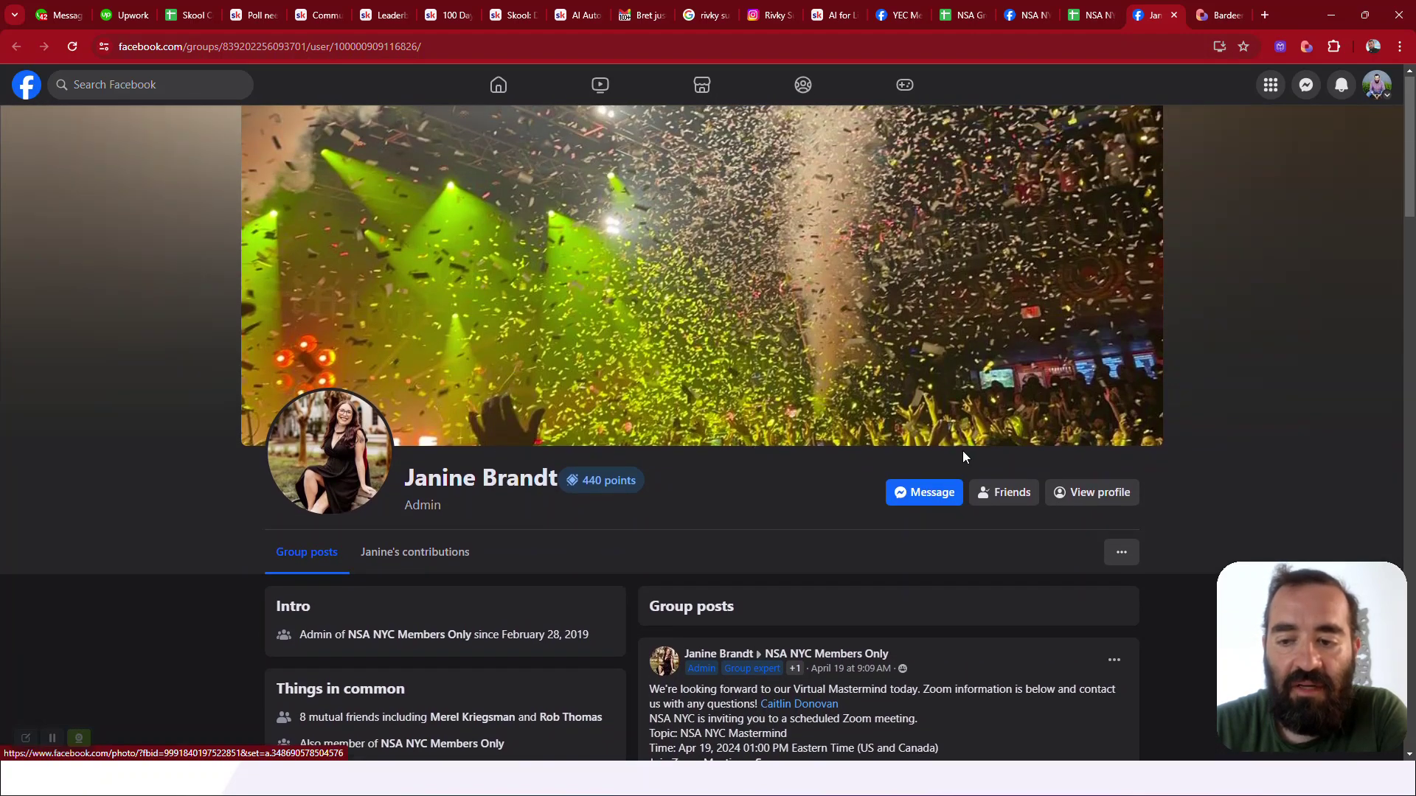
pyautogui.click(1174, 16)
pyautogui.scroll(-5, 741, 343)
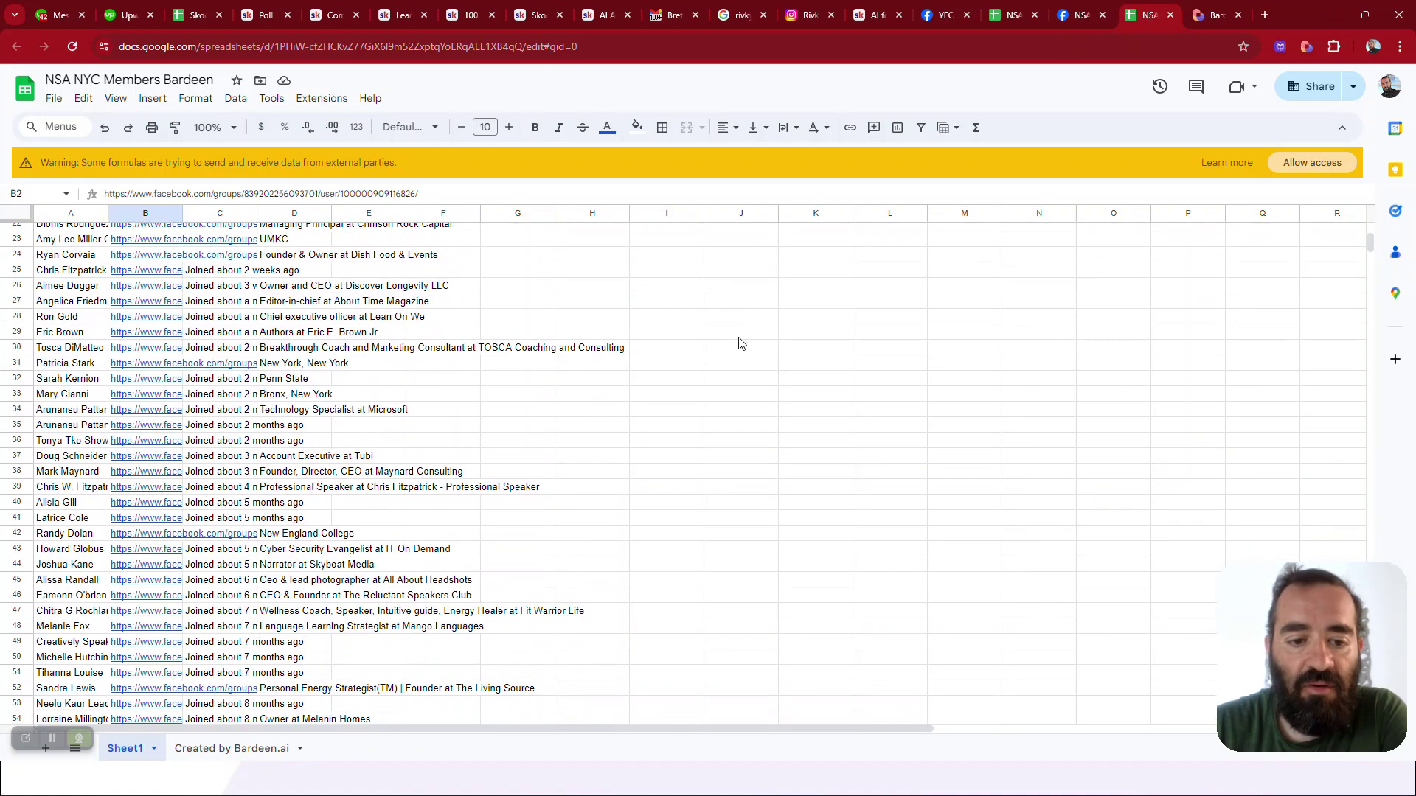
# Auto-fit column B so the full Facebook profile URLs are visible
pyautogui.scroll(5, 740, 343)
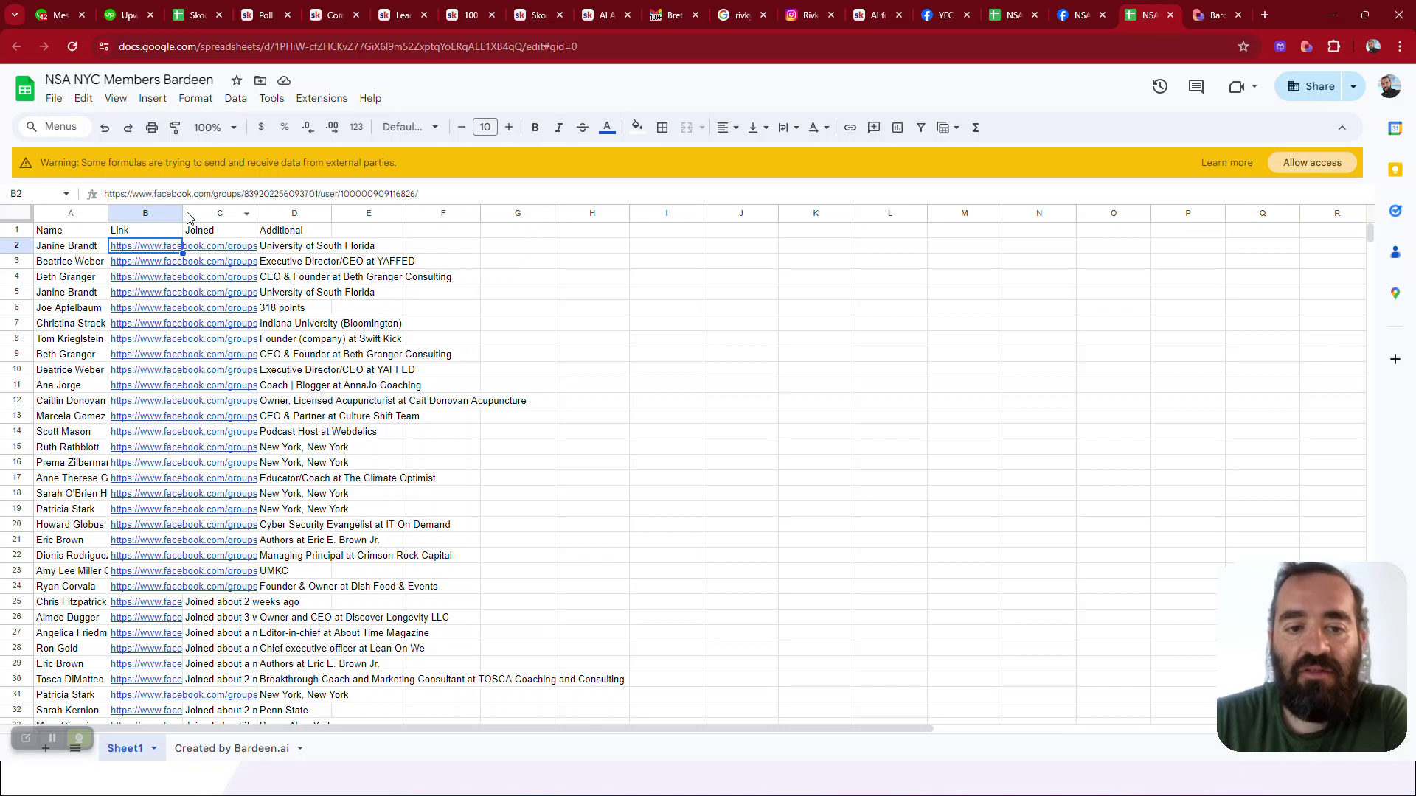
pyautogui.doubleClick(184, 213)
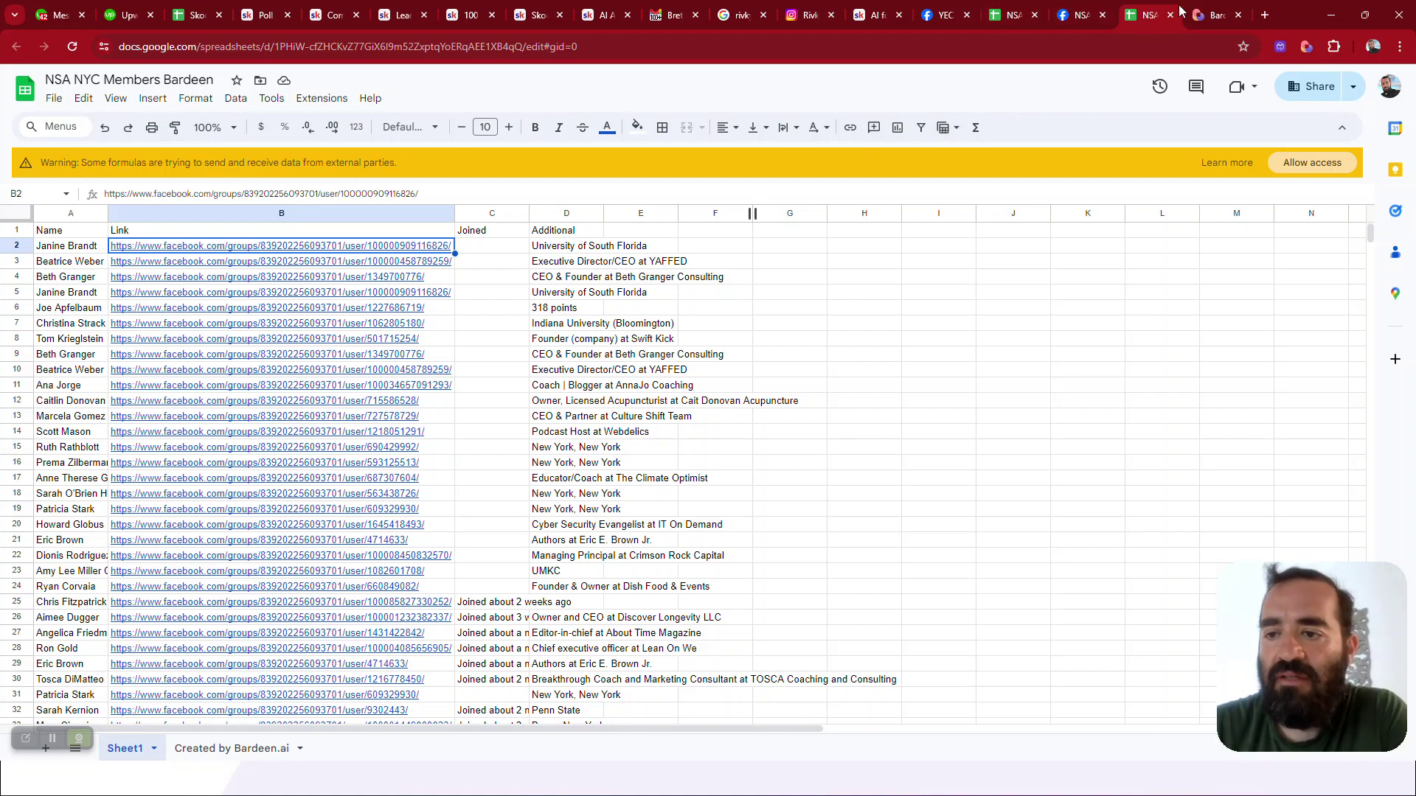
pyautogui.click(1265, 15)
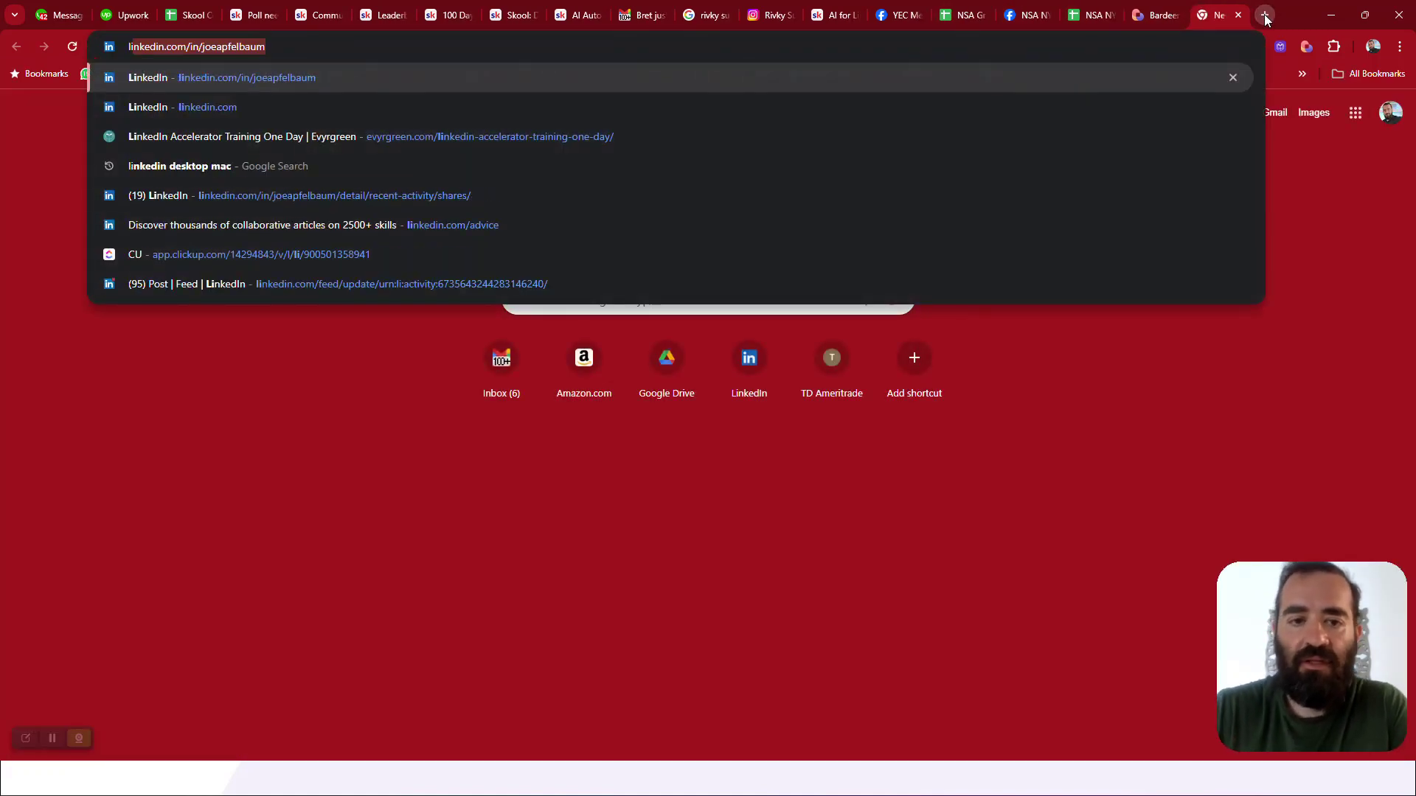
# Load the LinkedIn home feed from linkedin.com and open a post author's profile
pyautogui.press('Right')
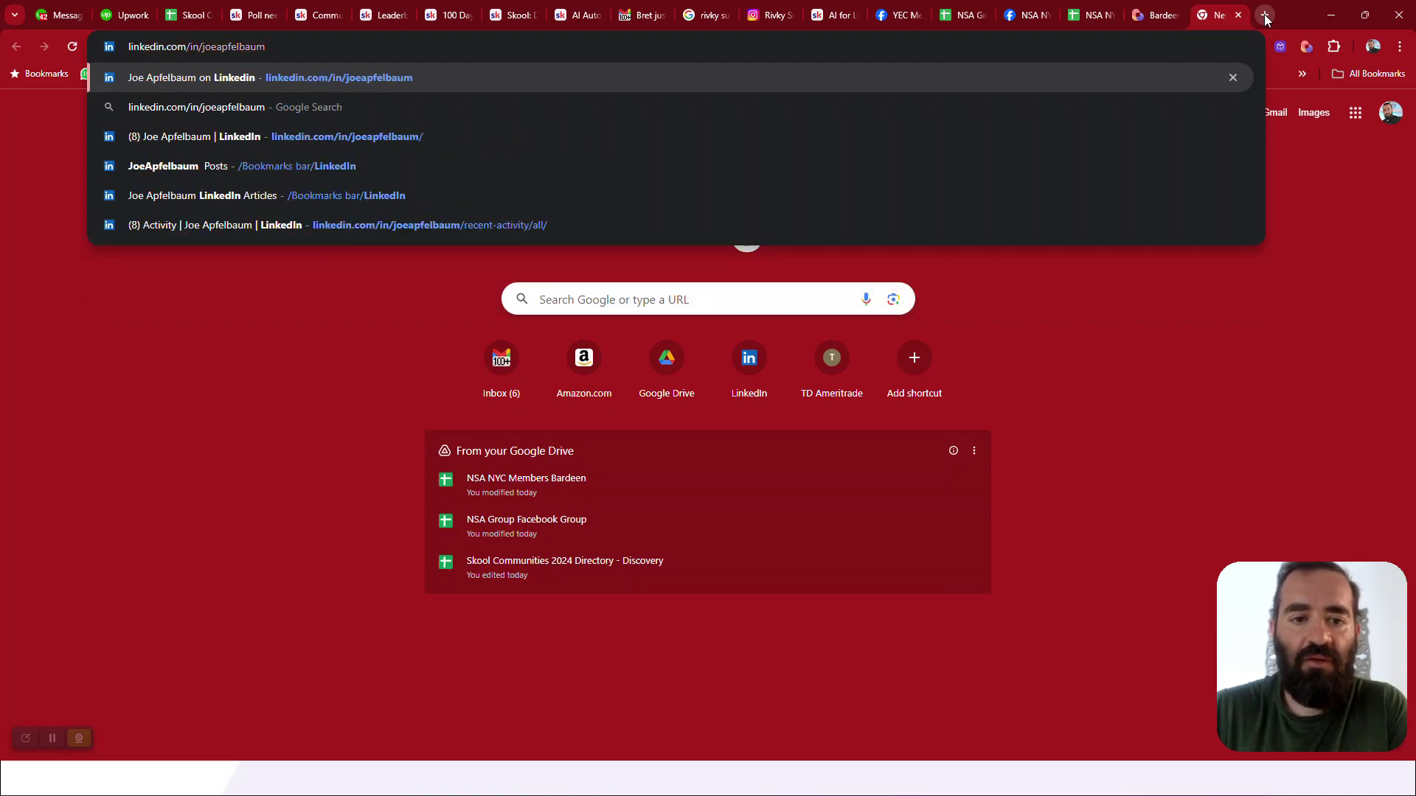
pyautogui.hotkey('ctrl', 'shift', 'Left')
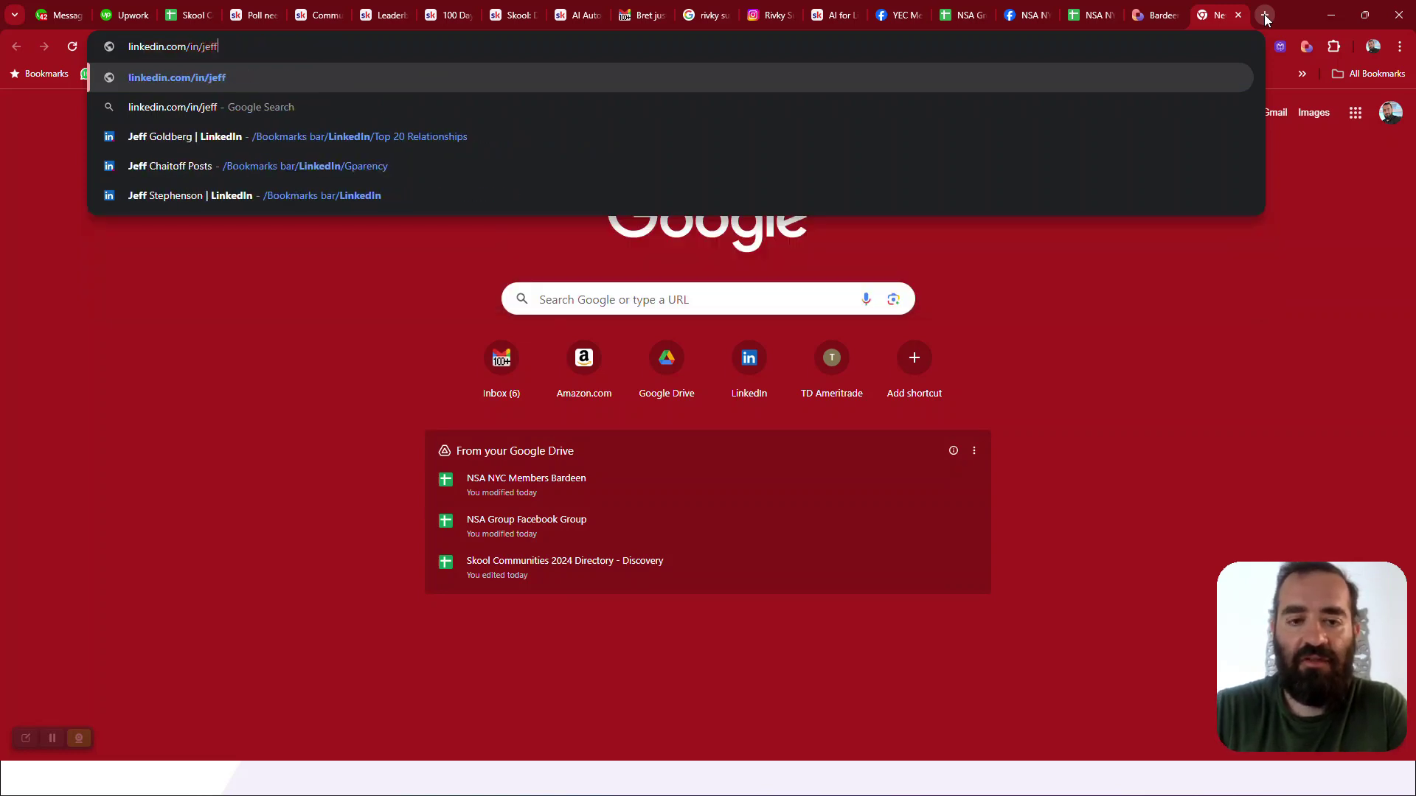
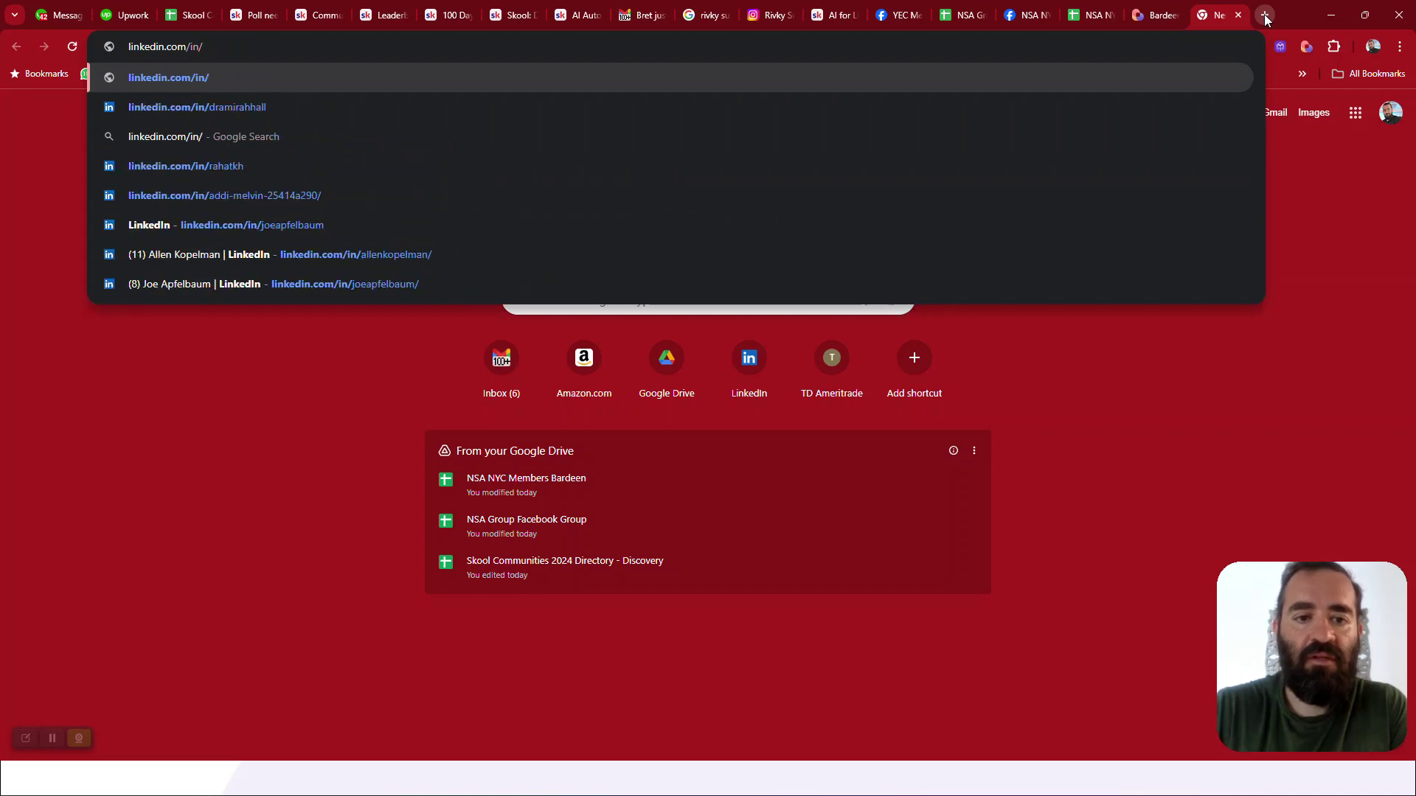
pyautogui.press('Return')
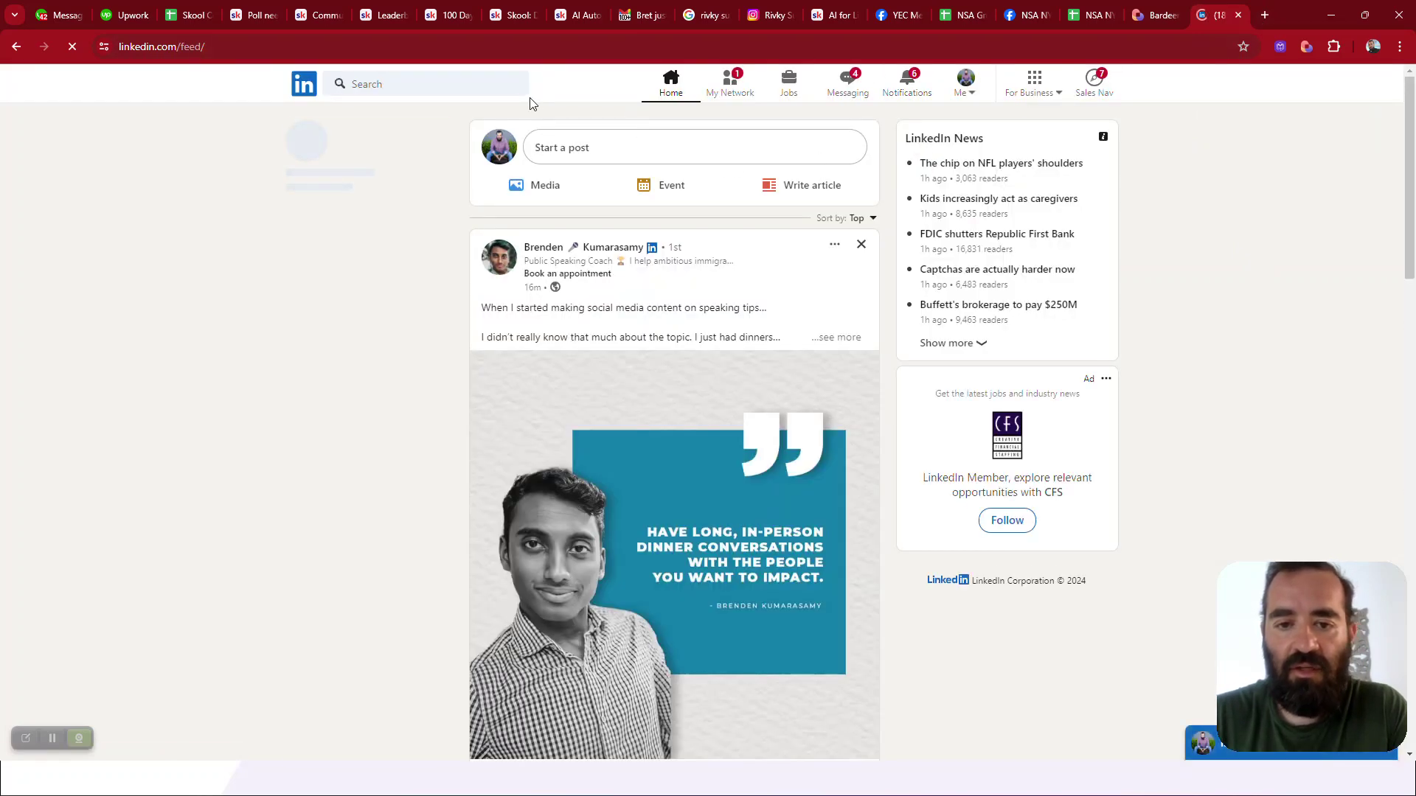
pyautogui.click(595, 248)
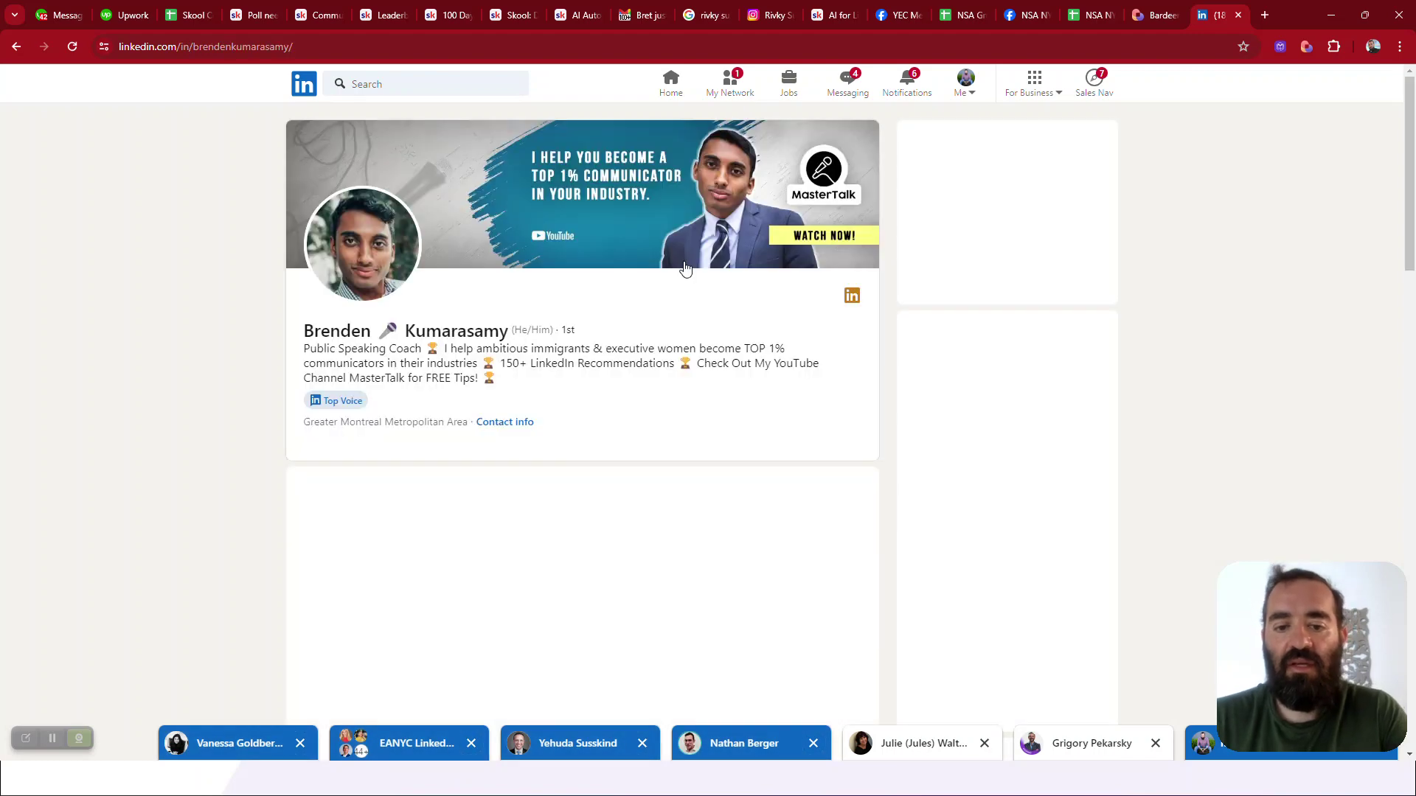
# View and close the profile's contact info, scrolling the profile back to the top
pyautogui.scroll(-1, 572, 357)
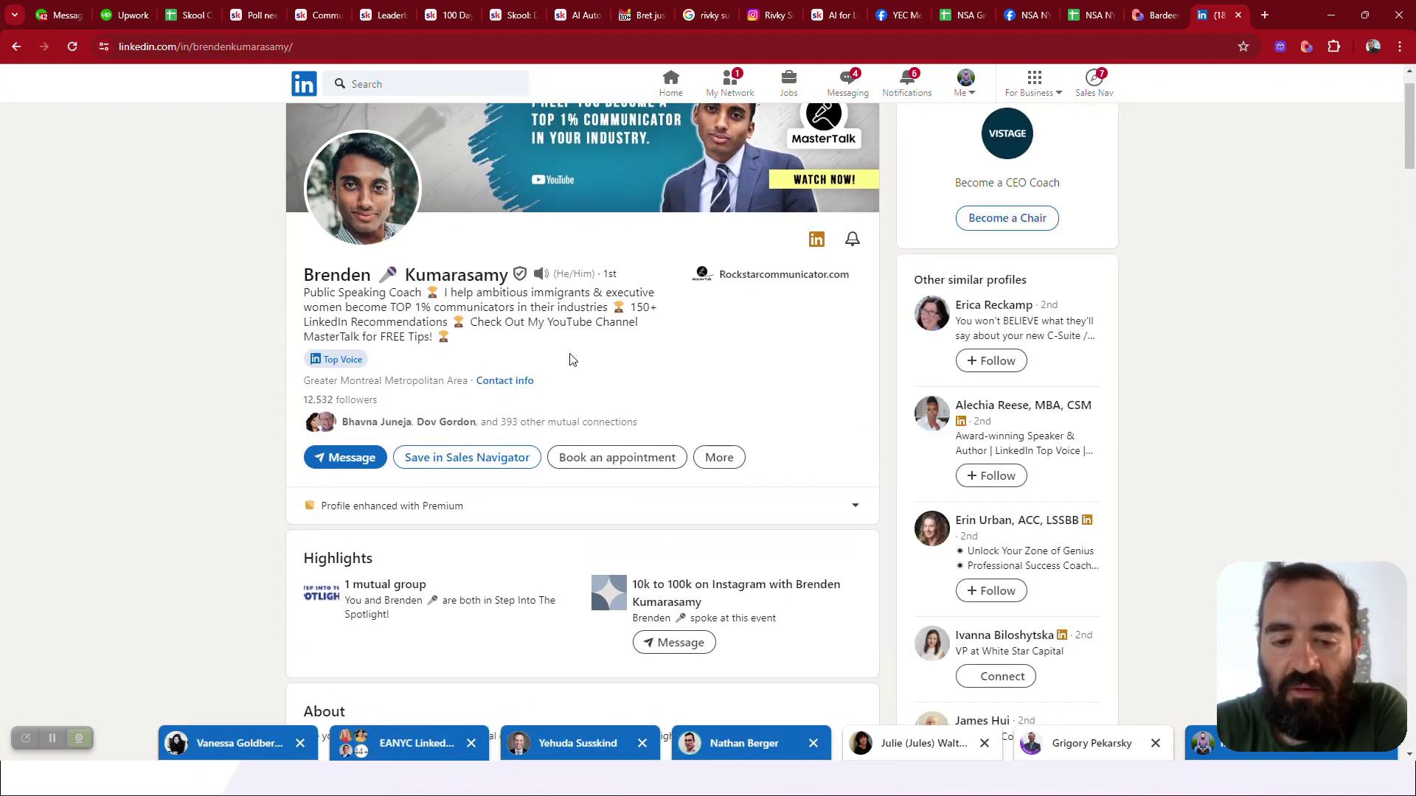
pyautogui.scroll(1, 572, 359)
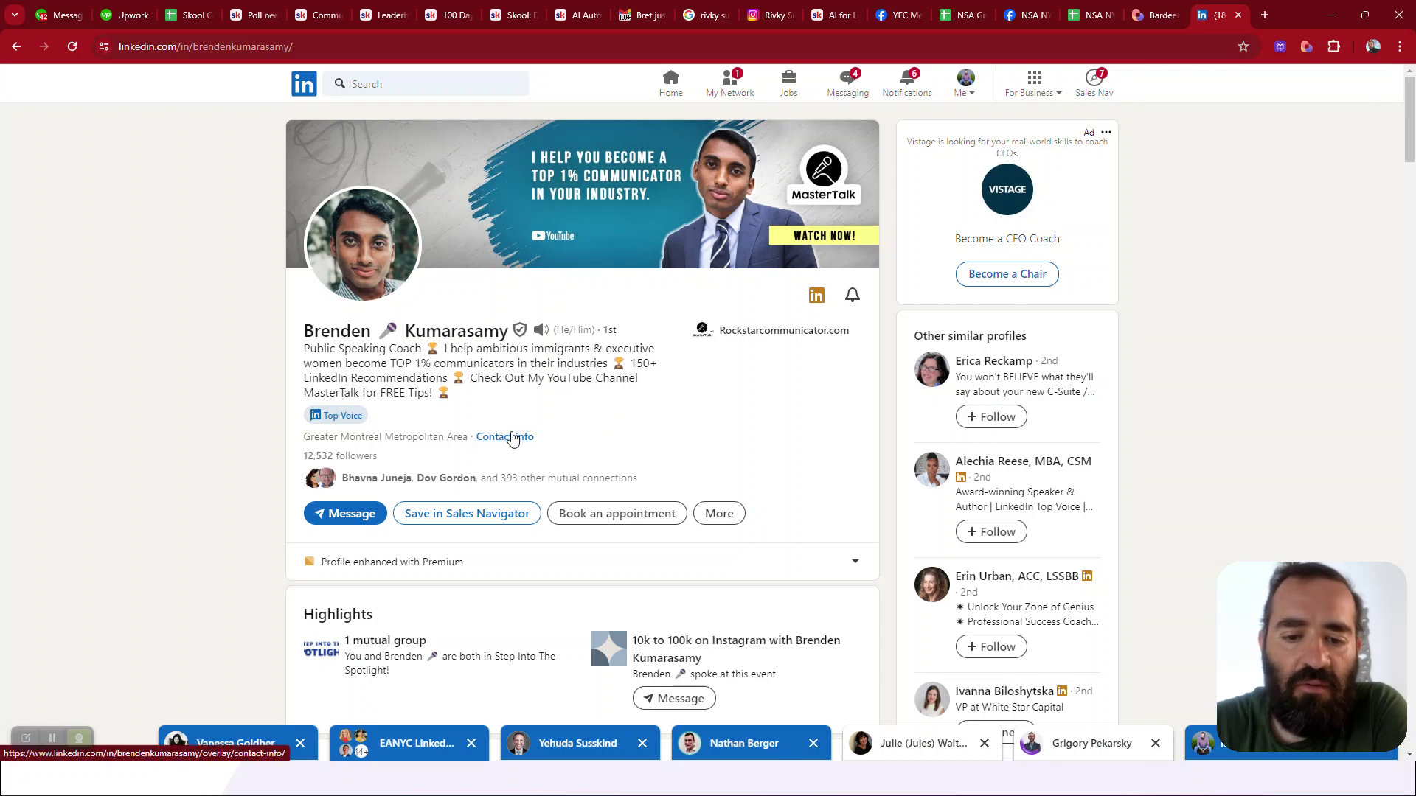
pyautogui.click(514, 438)
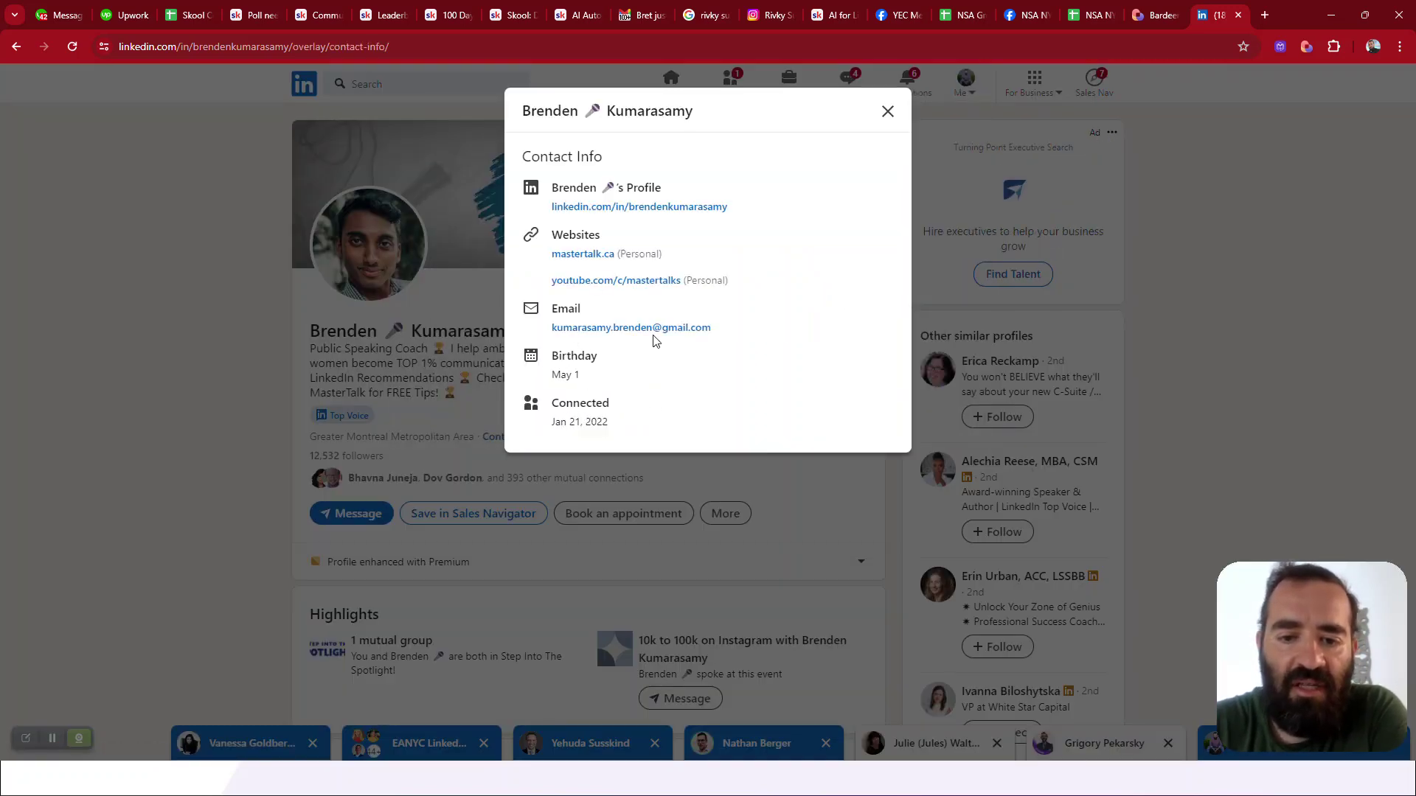
pyautogui.click(136, 453)
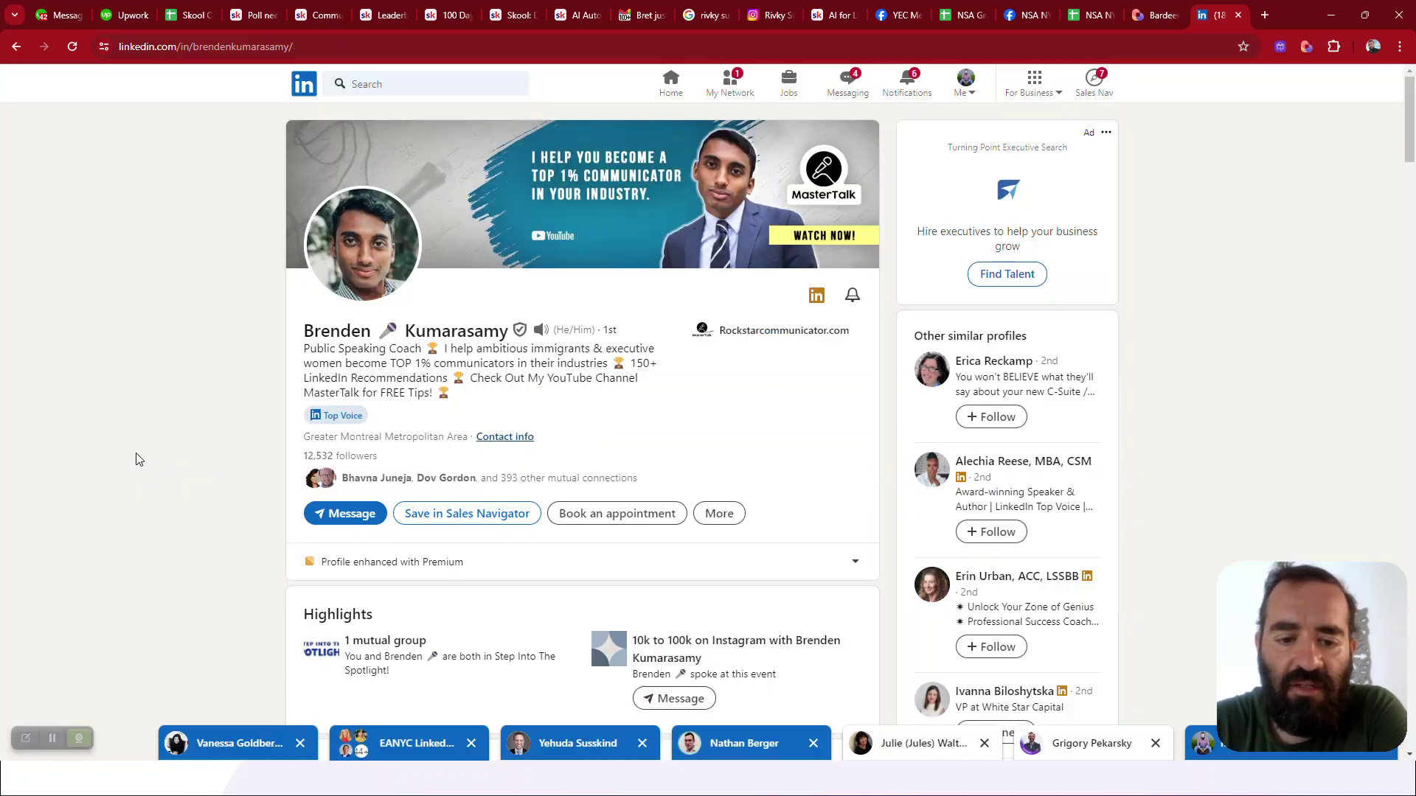
pyautogui.scroll(-4, 230, 446)
pyautogui.scroll(4, 230, 450)
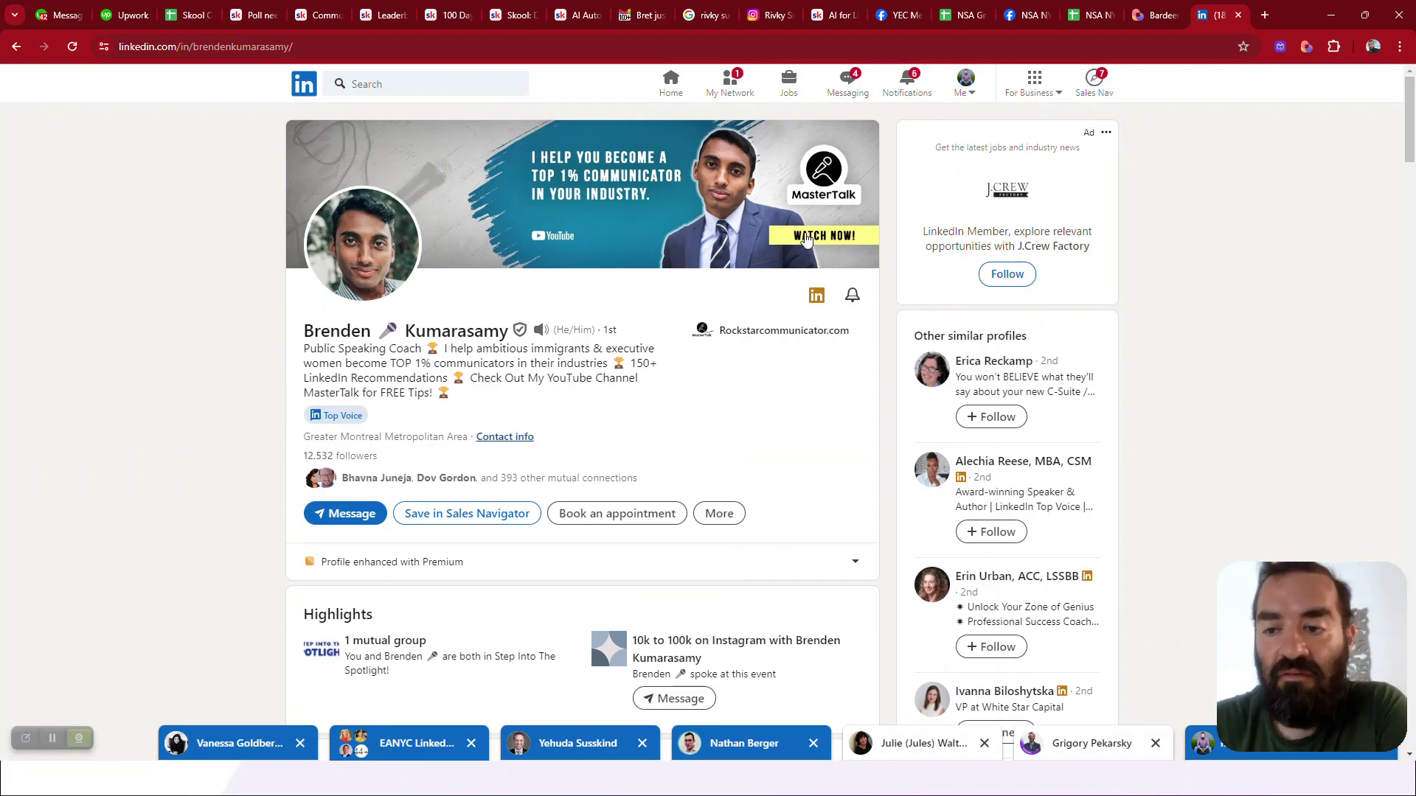
pyautogui.click(1305, 47)
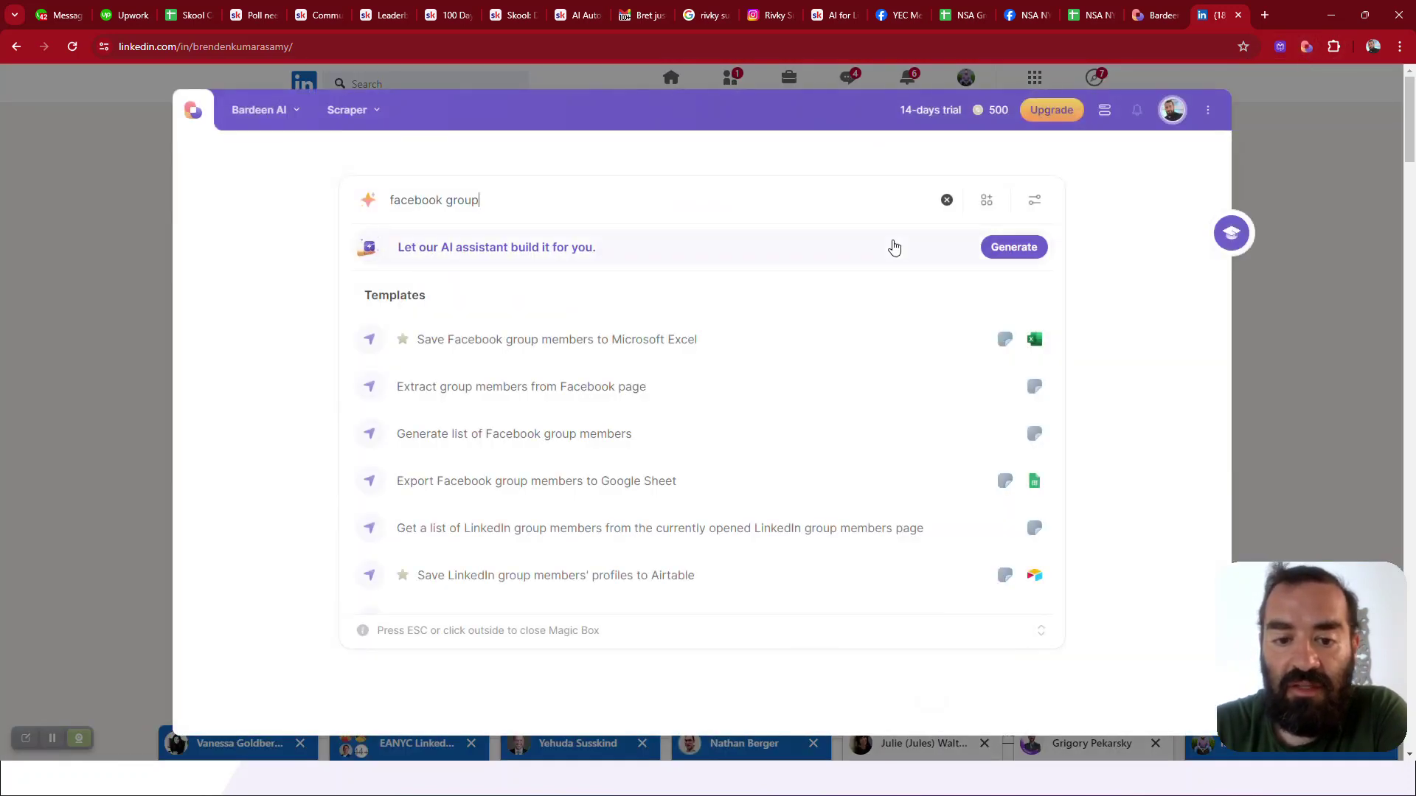
# Run Bardeen's 'linkedin profile' export and open the 'LinkedIn Profile Bardeen AI Copy' sheet
pyautogui.hotkey('ctrl', 'shift', 'Left')
pyautogui.hotkey('ctrl', 'shift', 'Left')
pyautogui.write('l')
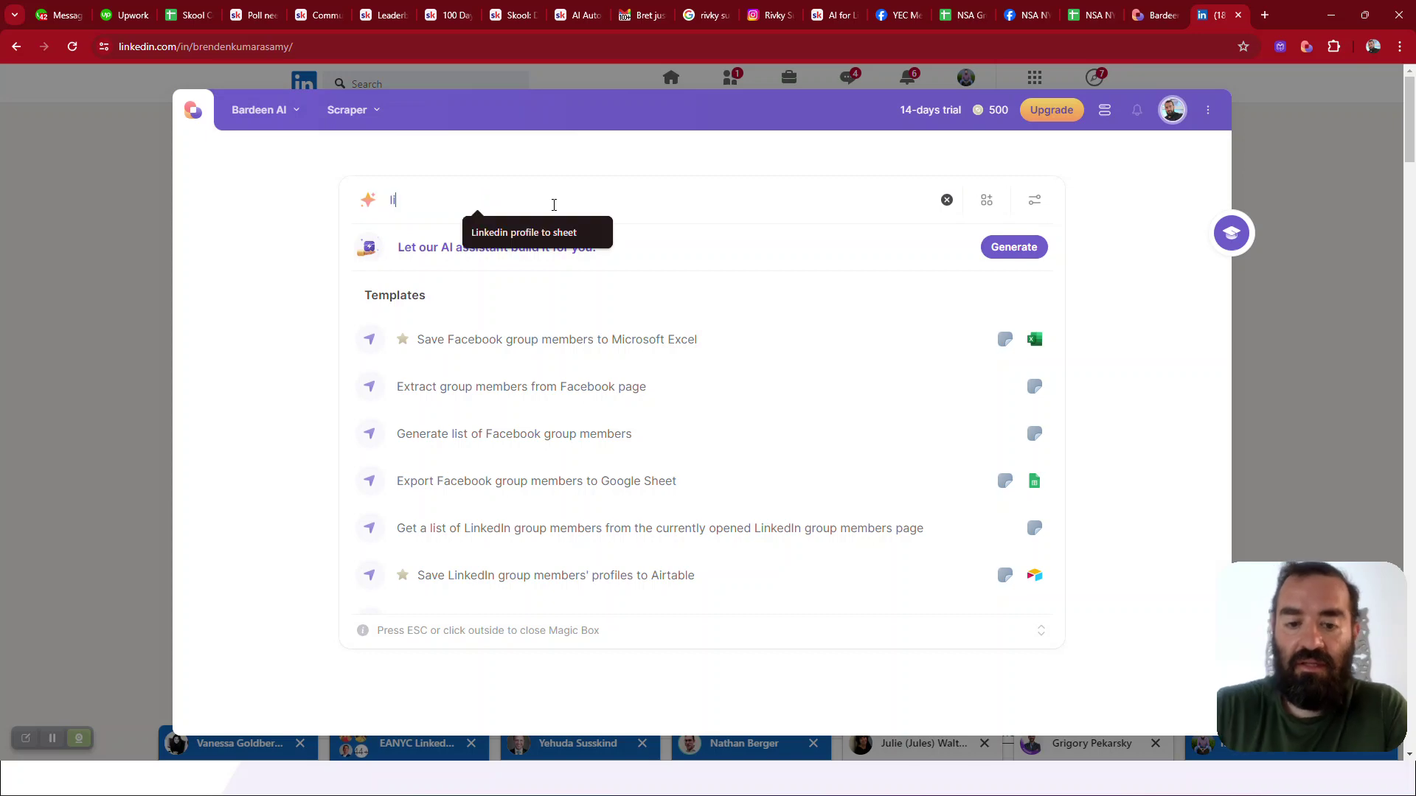
pyautogui.write('inkedin profile')
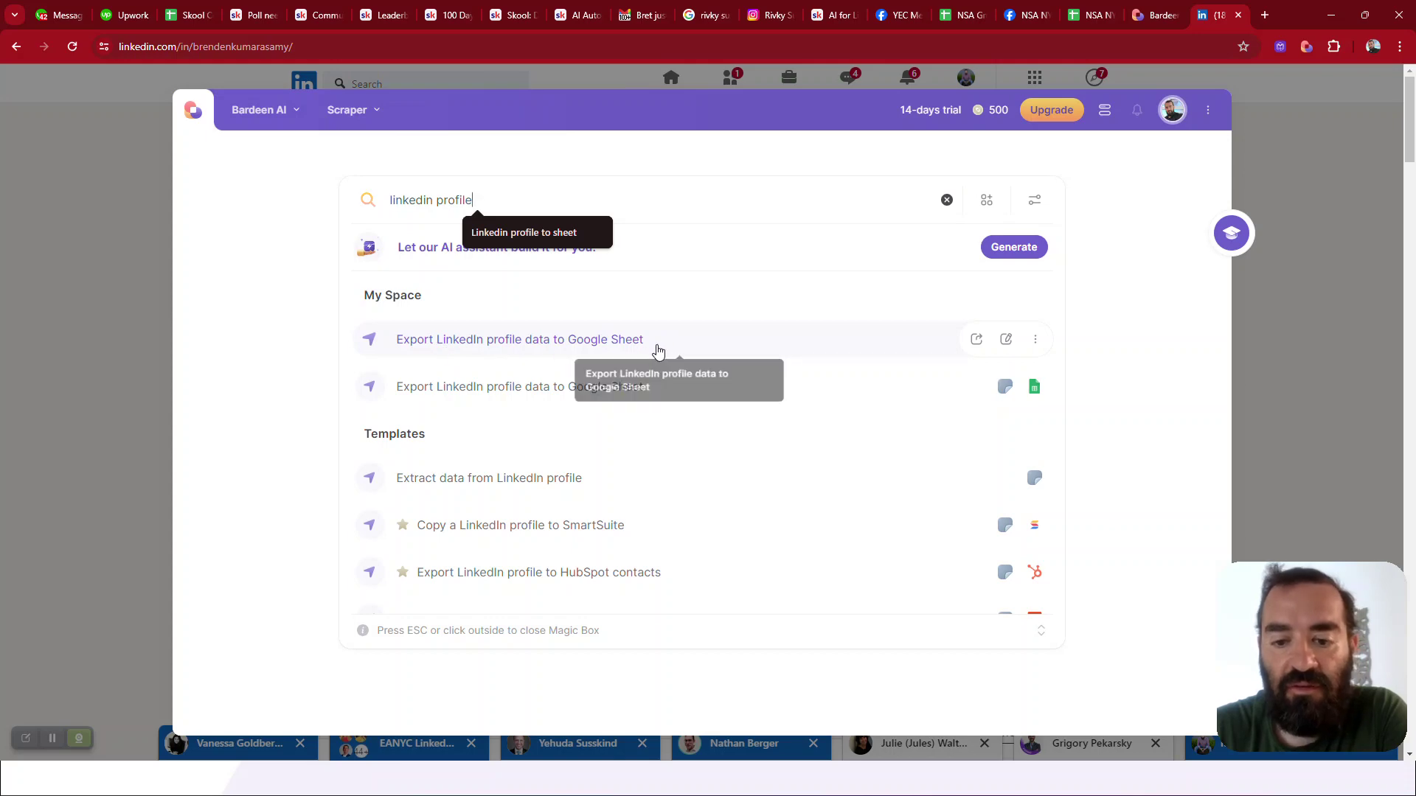
pyautogui.click(591, 347)
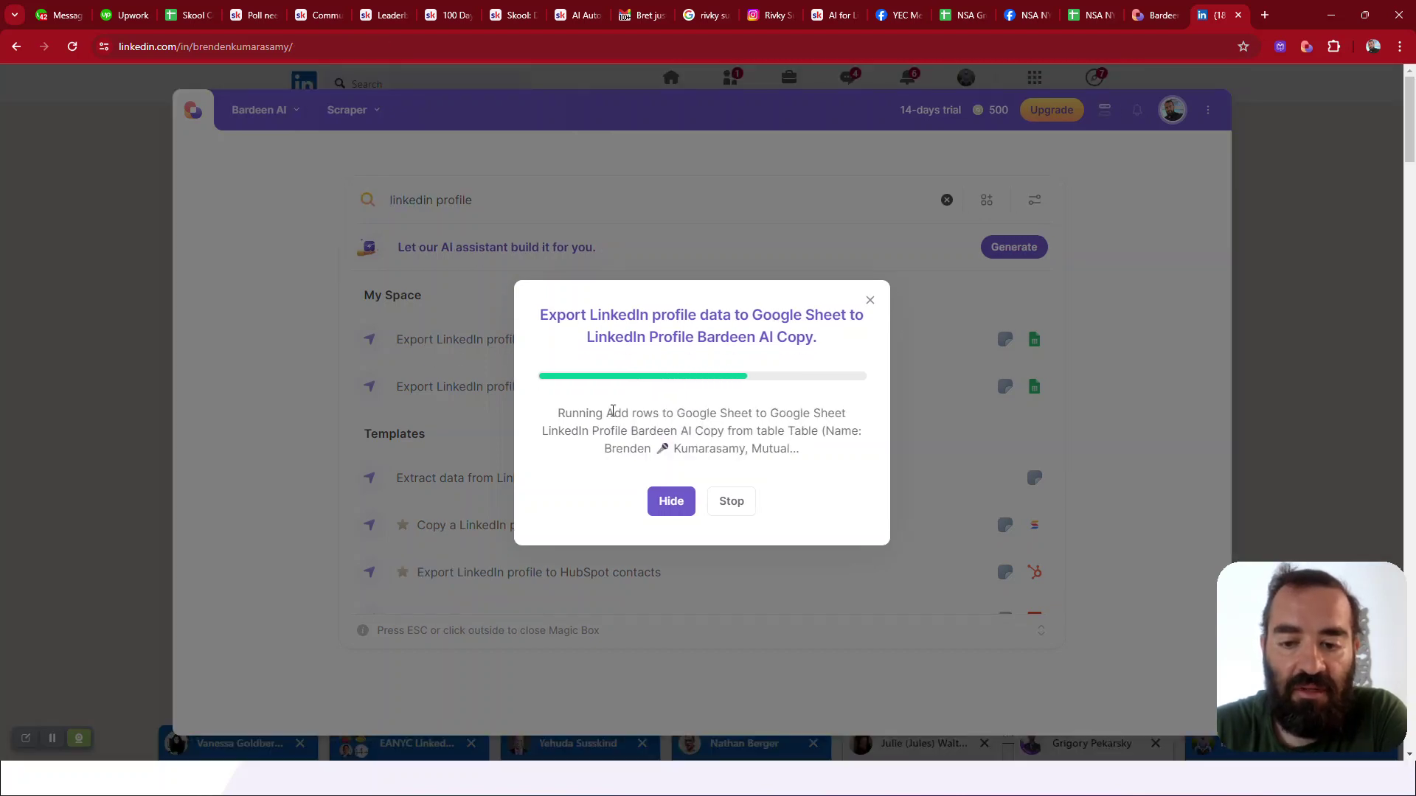
pyautogui.click(515, 457)
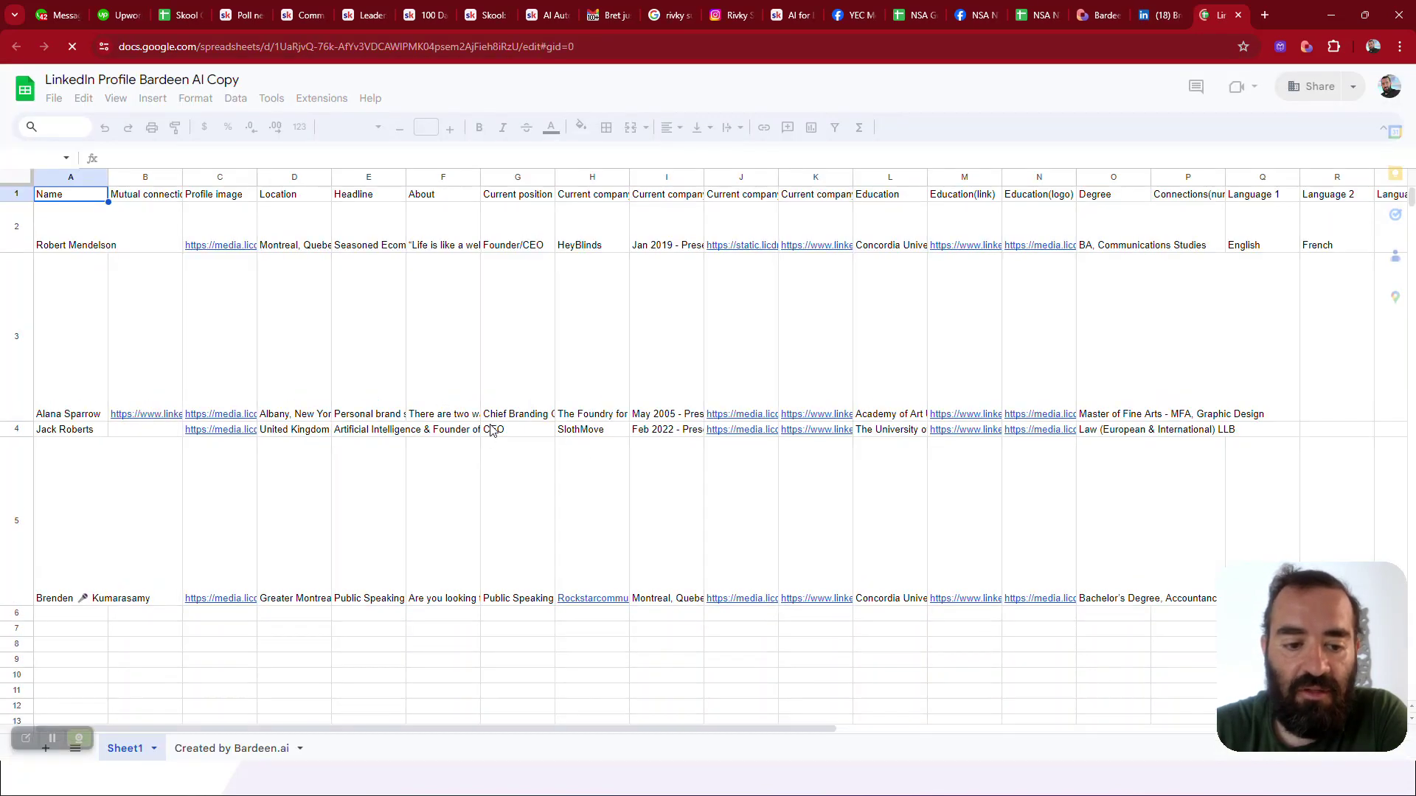
# Starting at cell B5, review the new profile's location, job, company and education fields
pyautogui.scroll(-1, 489, 435)
pyautogui.click(126, 434)
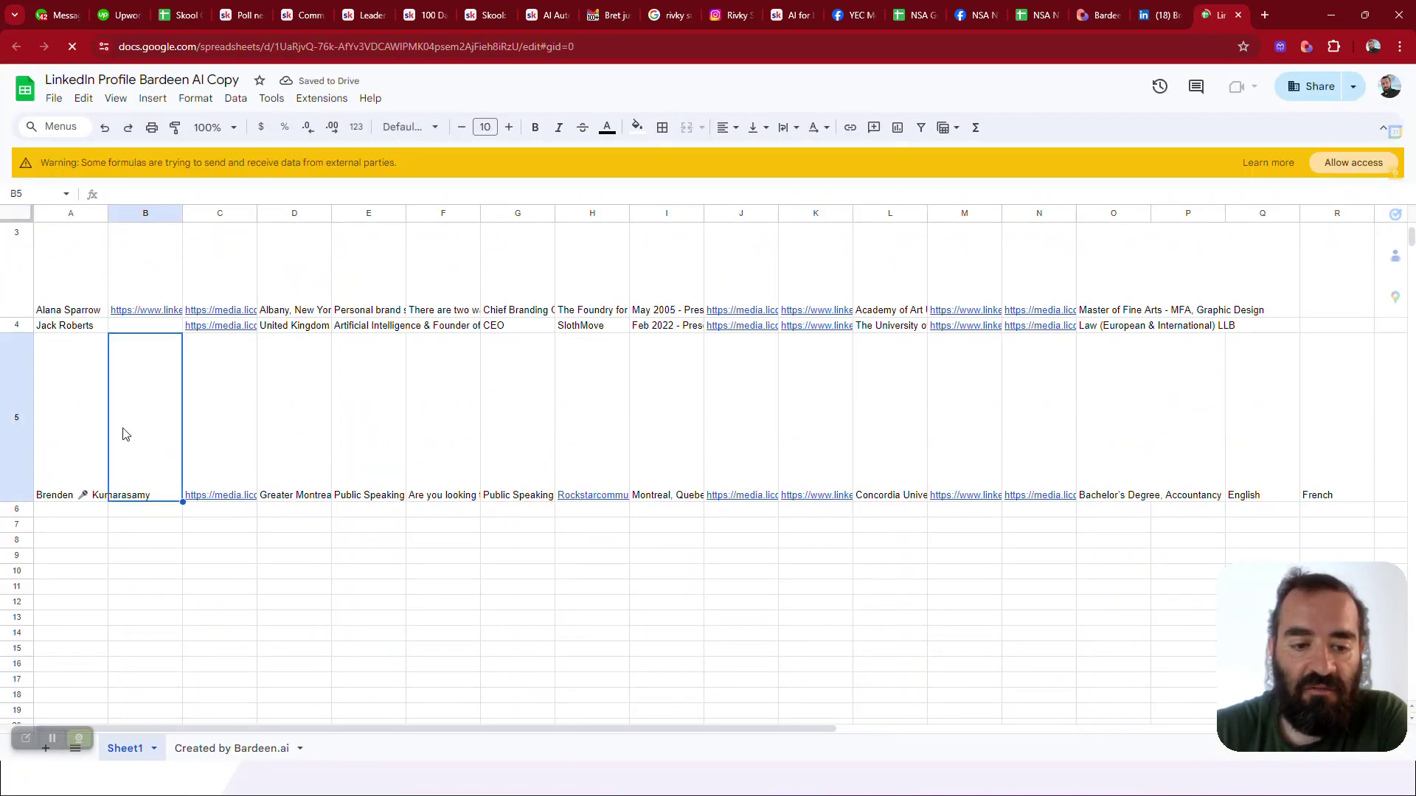
pyautogui.press('Right')
pyautogui.press('Right')
pyautogui.press('Right')
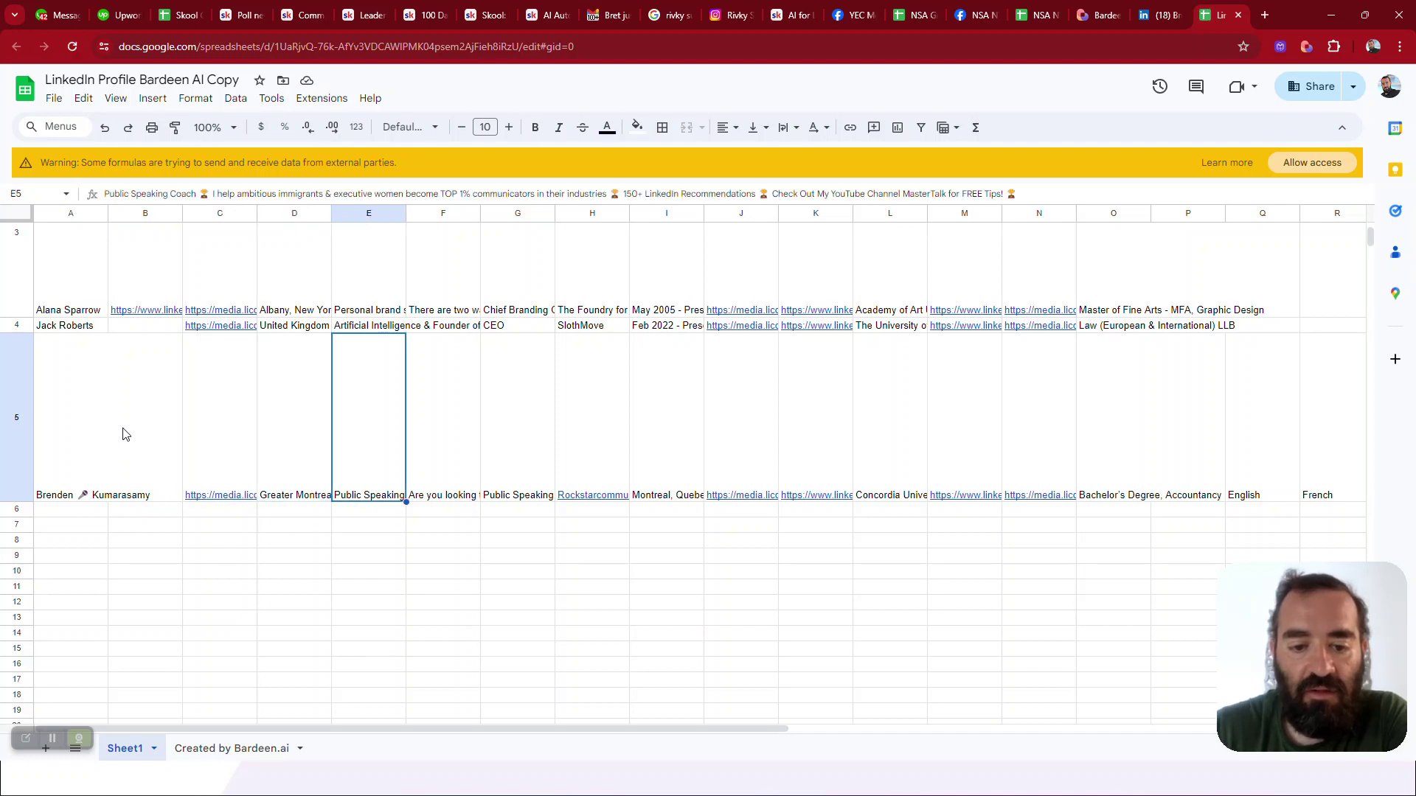
pyautogui.press('Right')
pyautogui.press('Right')
pyautogui.press('Right')
pyautogui.press('Right')
pyautogui.press('Right')
pyautogui.press('Right')
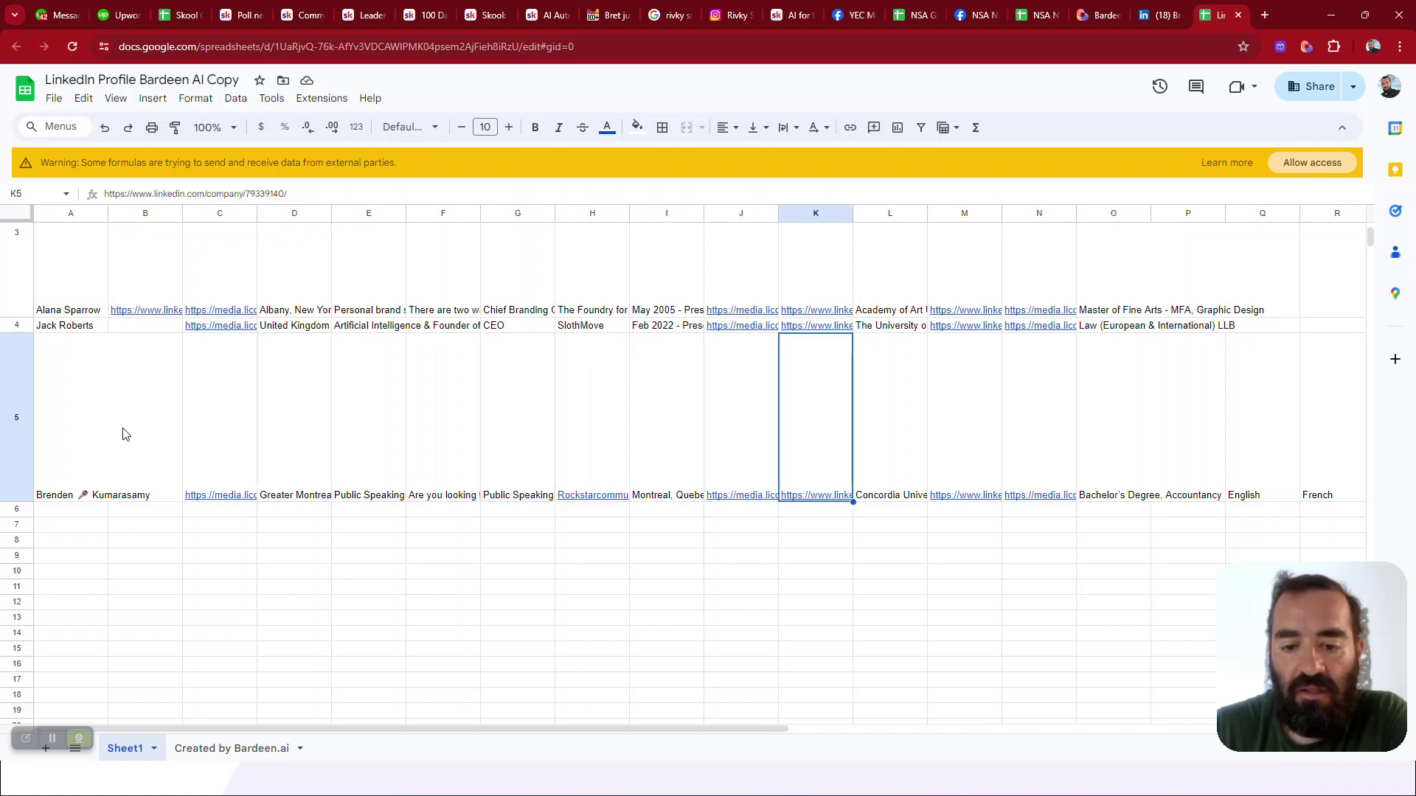
pyautogui.press('Left')
pyautogui.press('Right')
pyautogui.press('Right')
pyautogui.press('Right')
pyautogui.press('Right')
pyautogui.press('Right')
pyautogui.press('Right')
pyautogui.press('Right')
pyautogui.press('Right')
pyautogui.press('Right')
pyautogui.press('Right')
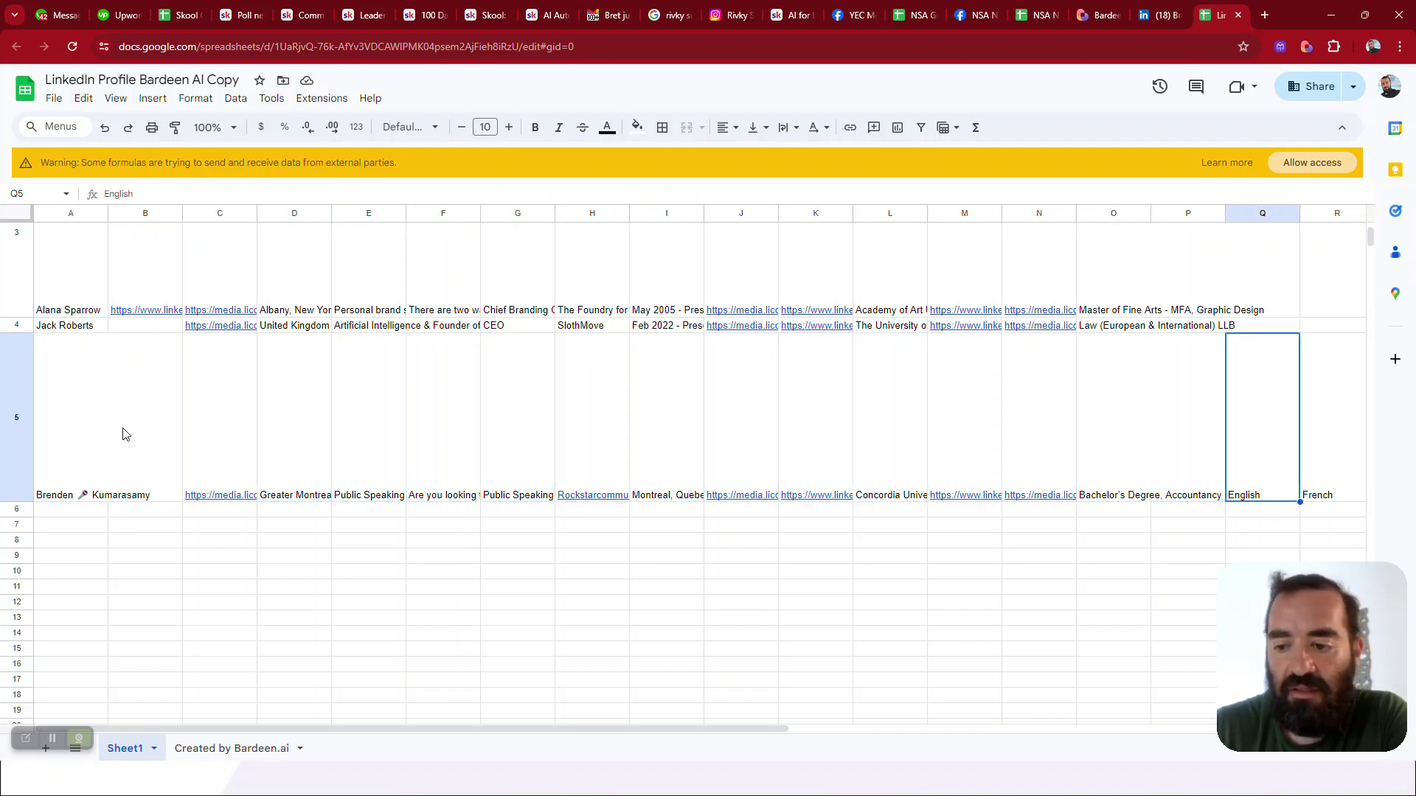
# Check row 5's later columns (website links, dates, e-mail), then move to the Bardeen website
pyautogui.press('Right')
pyautogui.press('Right')
pyautogui.press('Right')
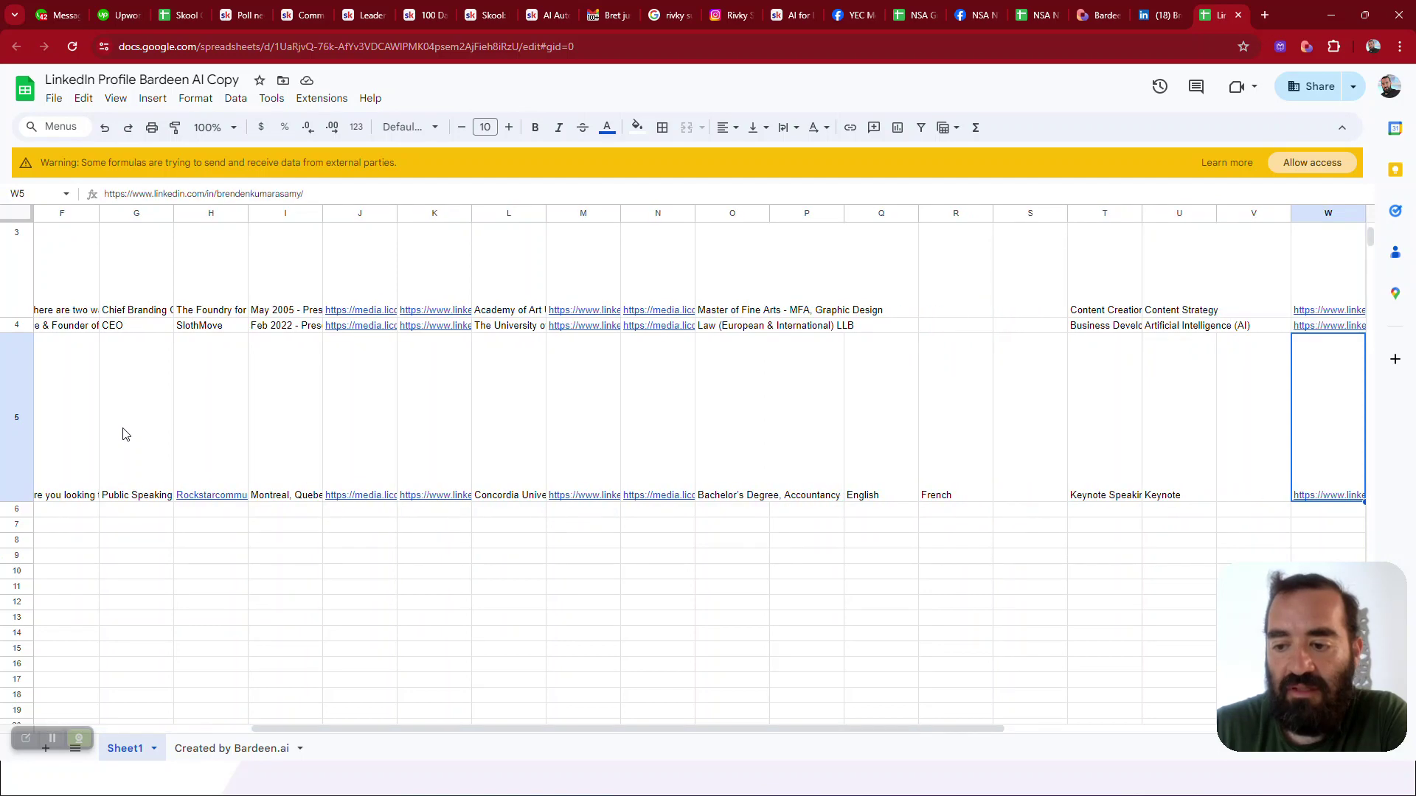
pyautogui.press('Right')
pyautogui.press('Right')
pyautogui.press('Right')
pyautogui.press('Right')
pyautogui.press('Right')
pyautogui.press('Left')
pyautogui.press('Left')
pyautogui.press('Left')
pyautogui.press('Left')
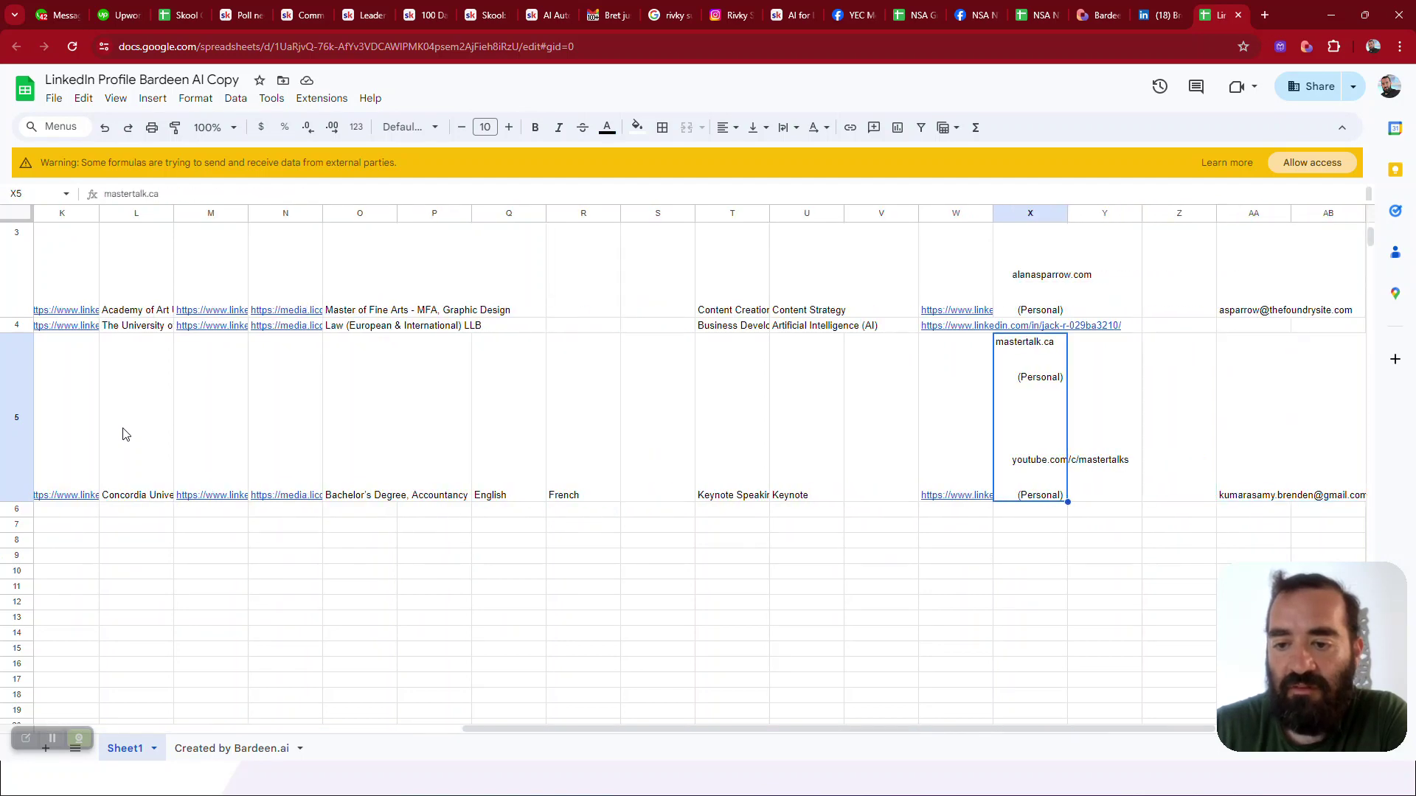
pyautogui.press('Right')
pyautogui.press('Right')
pyautogui.press('Right')
pyautogui.press('Right')
pyautogui.press('Right')
pyautogui.press('Right')
pyautogui.press('Right')
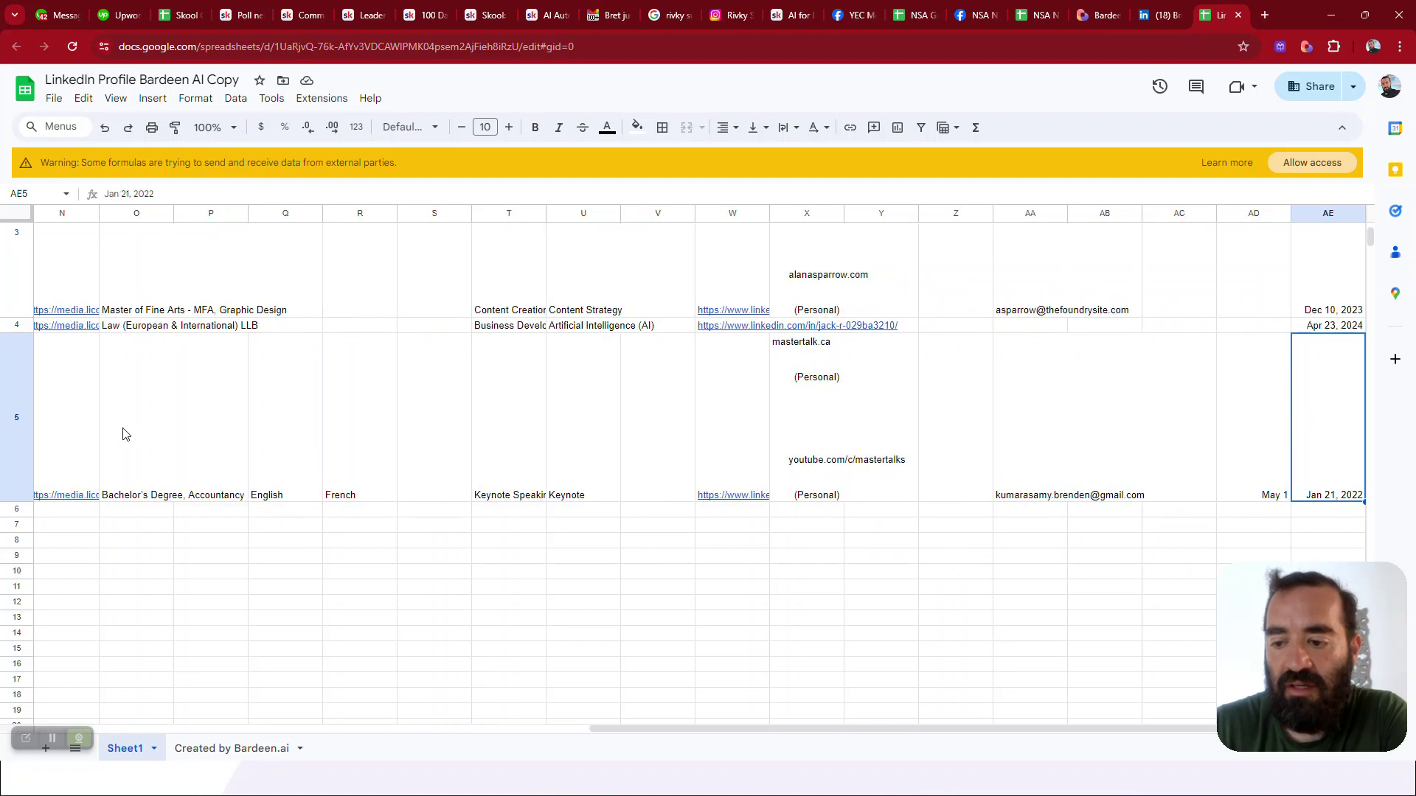
pyautogui.press('Left')
pyautogui.press('Right')
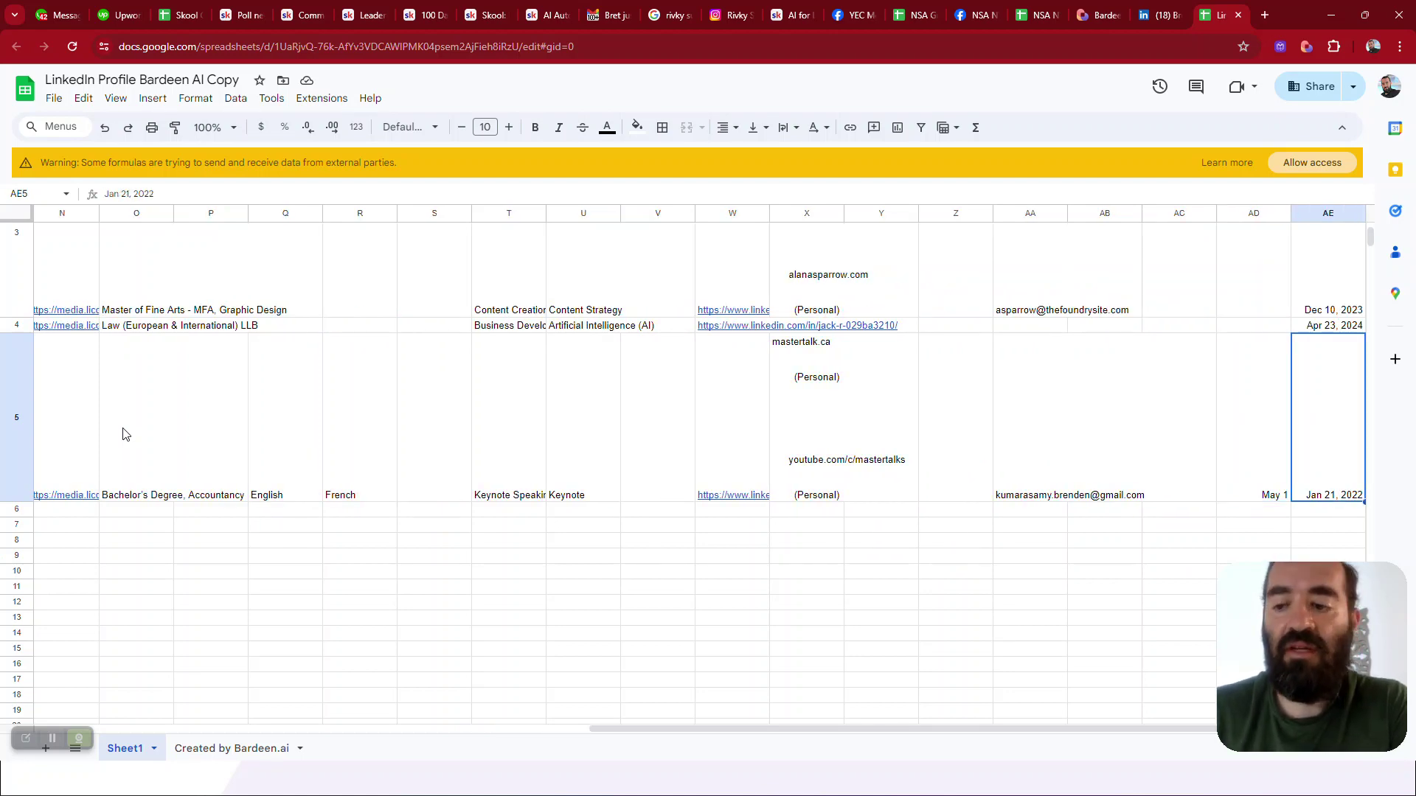
pyautogui.press('Left')
pyautogui.press('Left')
pyautogui.press('Left')
pyautogui.press('Left')
pyautogui.press('Left')
pyautogui.press('Left')
pyautogui.press('Left')
pyautogui.press('Left')
pyautogui.press('Left')
pyautogui.press('Left')
pyautogui.press('Left')
pyautogui.press('Left')
pyautogui.press('Left')
pyautogui.press('Left')
pyautogui.press('Left')
pyautogui.press('Left')
pyautogui.press('Left')
pyautogui.press('Left')
pyautogui.press('Left')
pyautogui.press('Left')
pyautogui.press('Left')
pyautogui.press('Left')
pyautogui.press('Left')
pyautogui.press('Left')
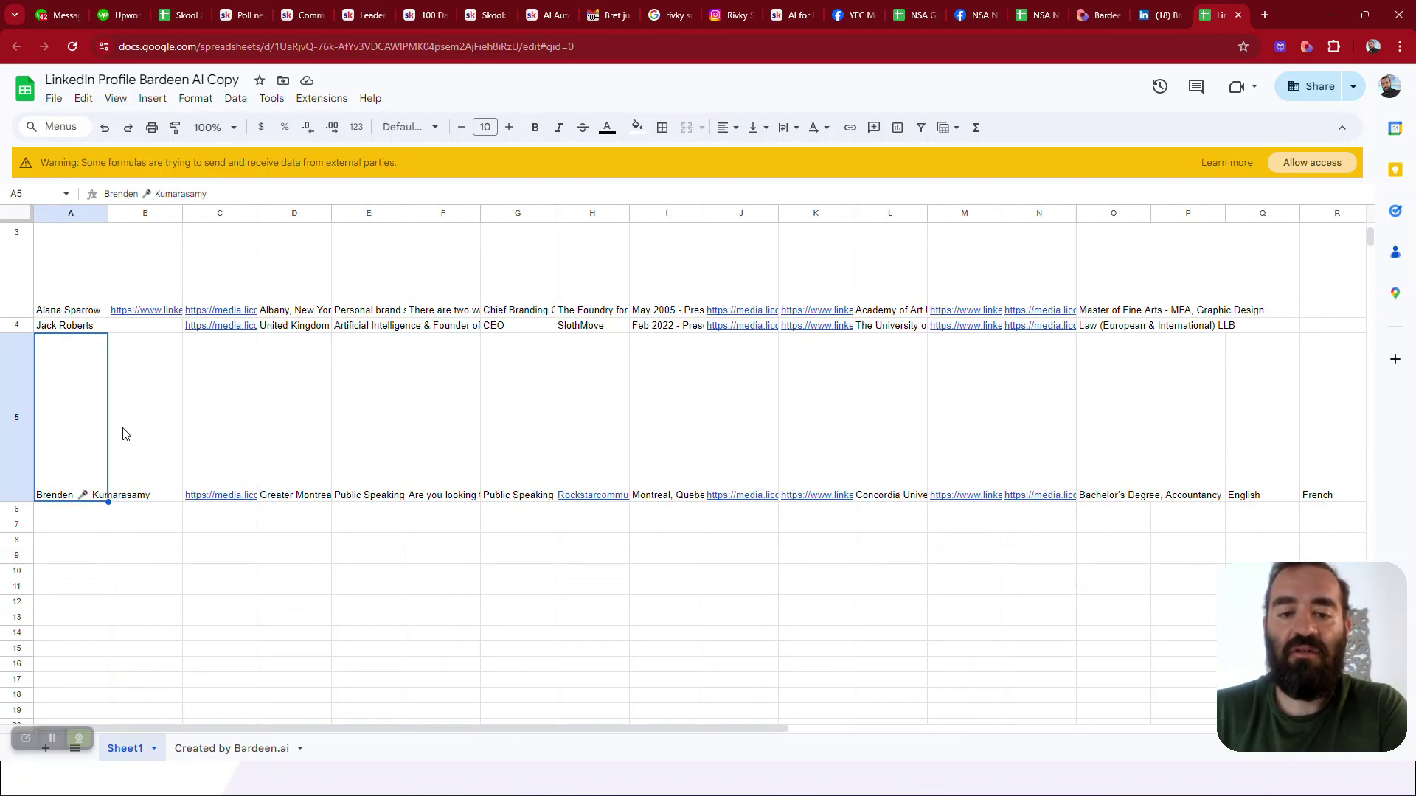
pyautogui.click(1090, 15)
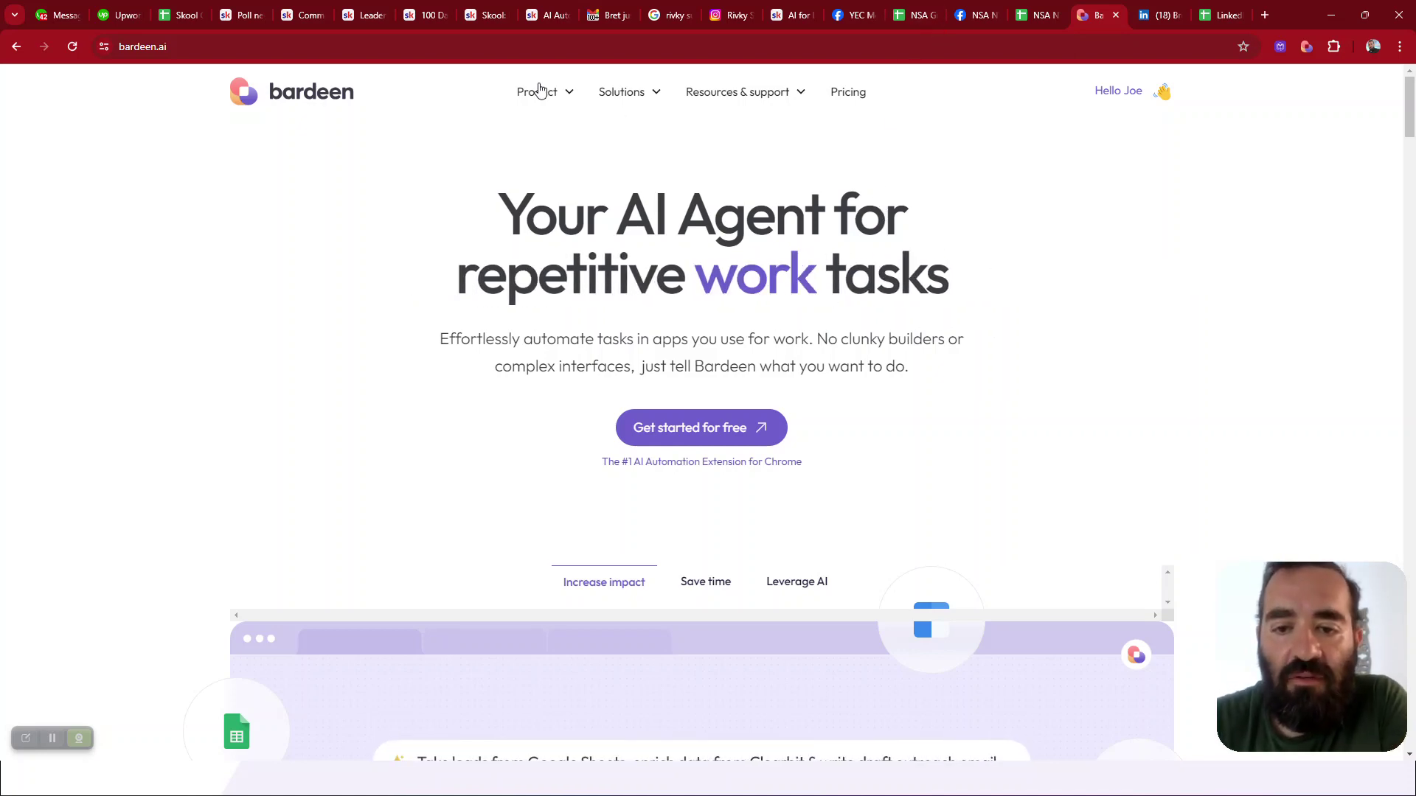
# Browse Bardeen's pricing: Free at $0, Professional at $10, Business at $15 per month
pyautogui.click(839, 93)
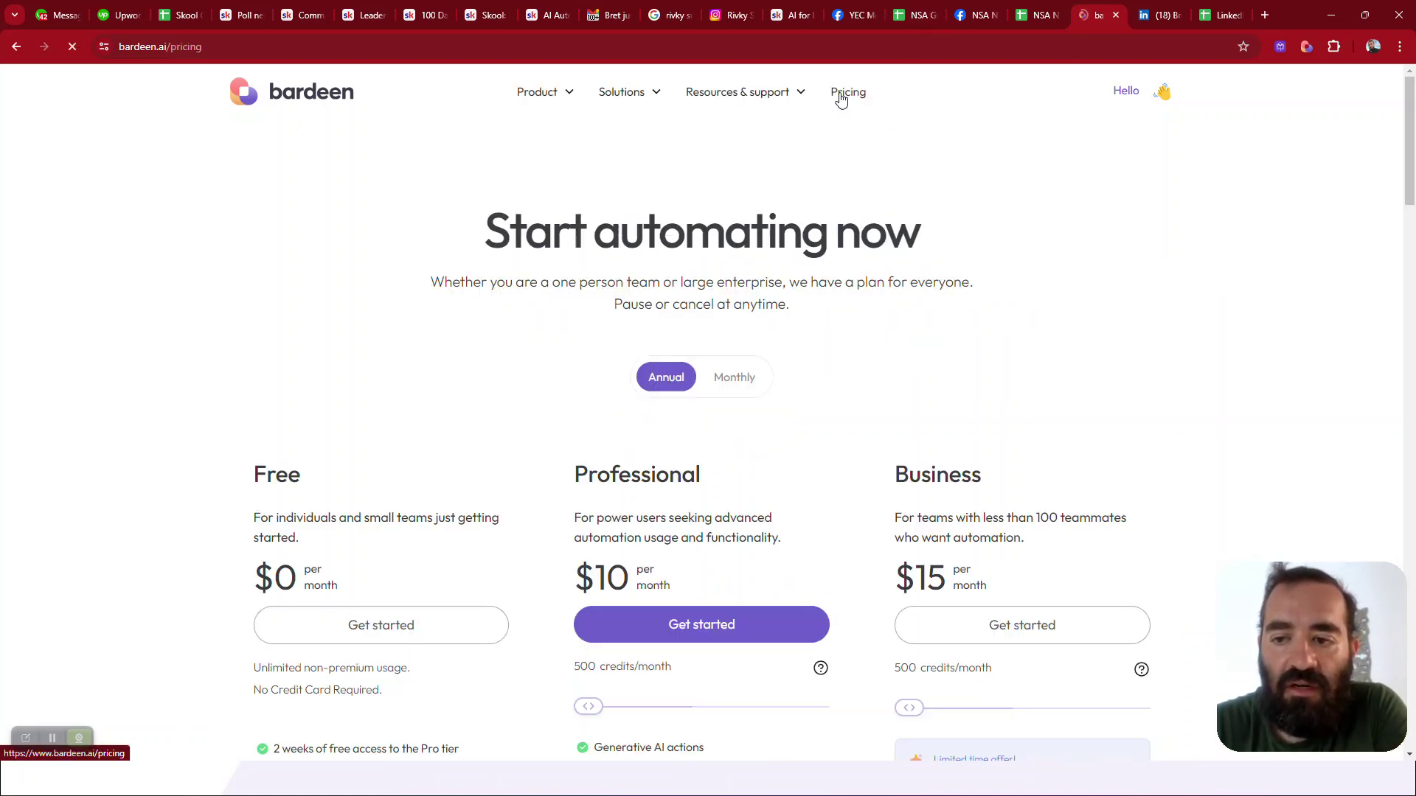
pyautogui.scroll(-2, 442, 405)
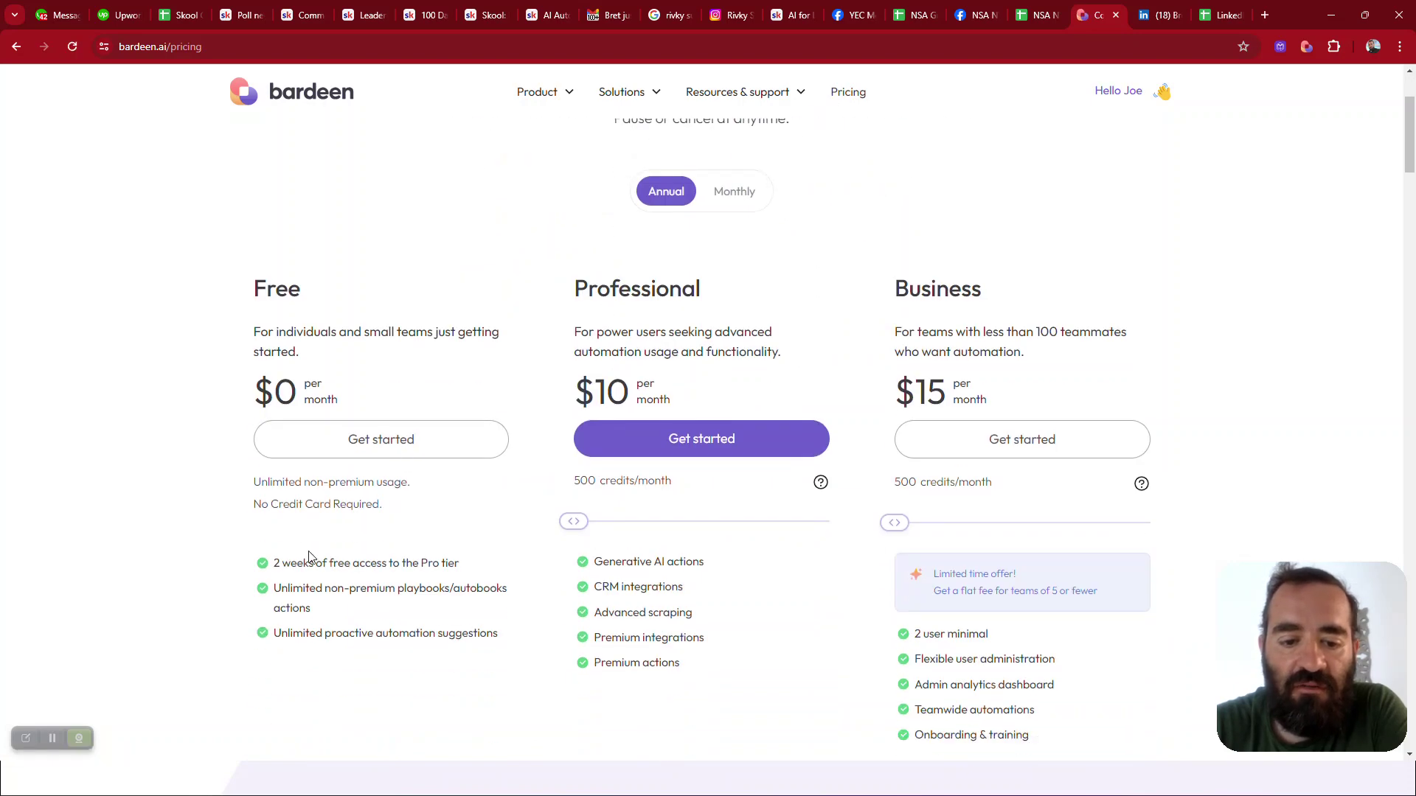
pyautogui.scroll(-2, 573, 443)
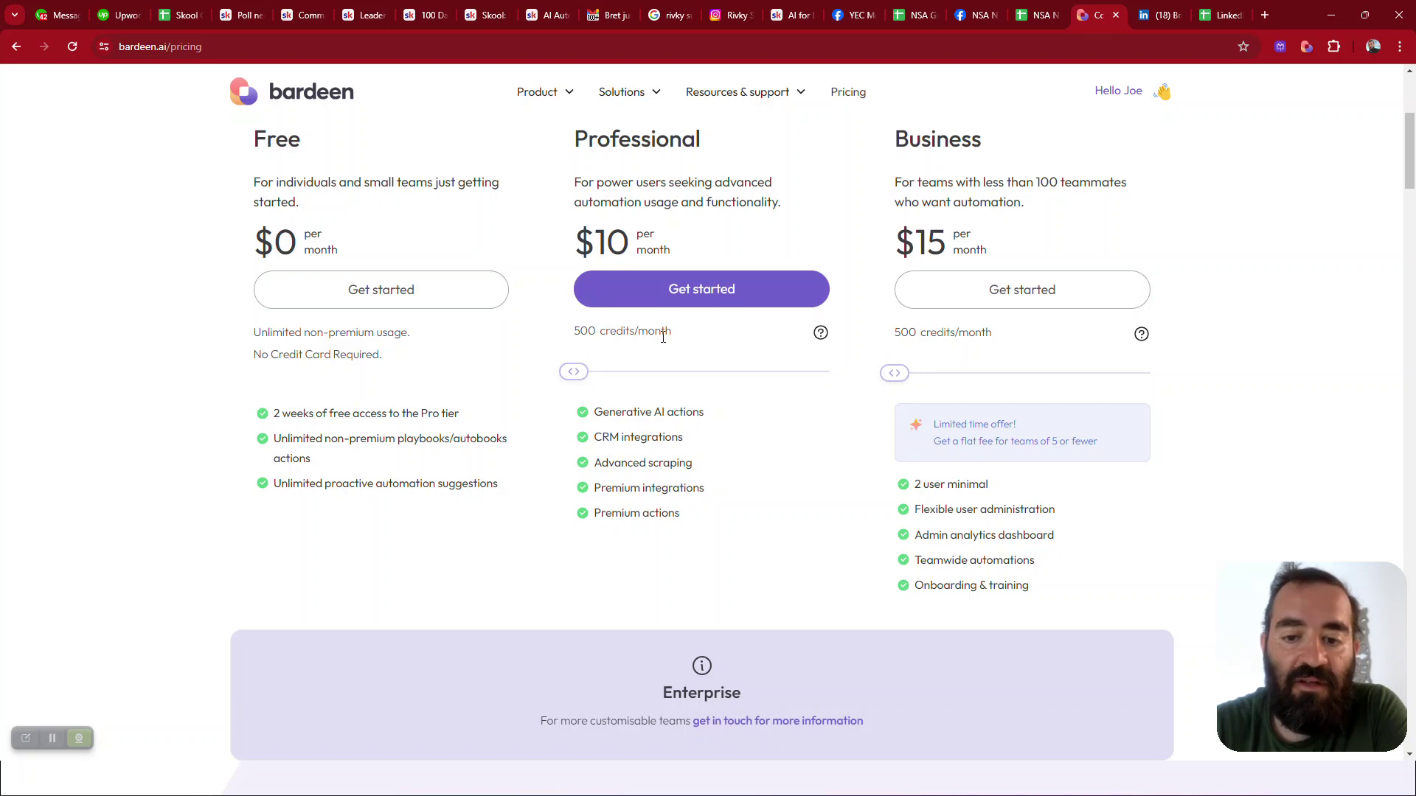
pyautogui.scroll(2, 662, 342)
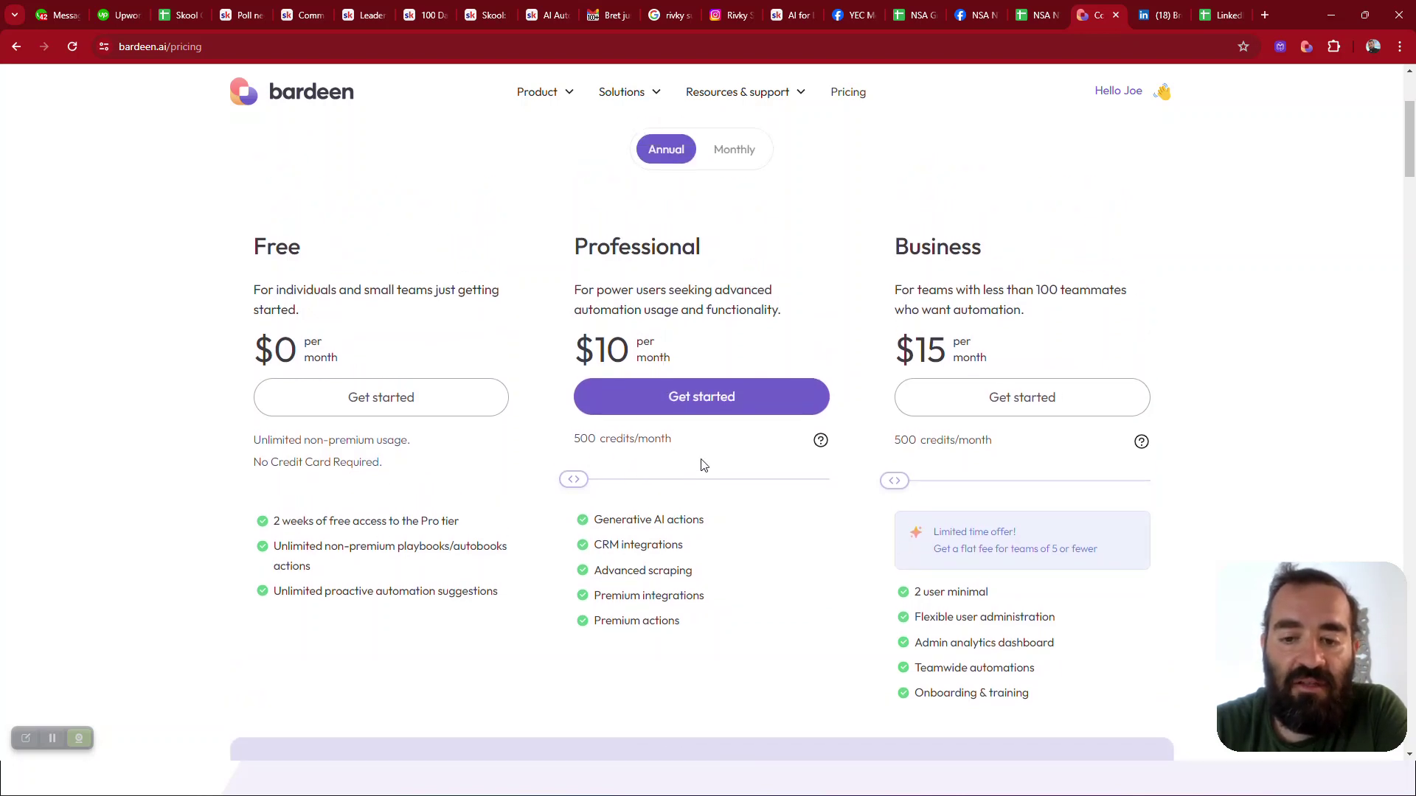
pyautogui.scroll(1, 644, 475)
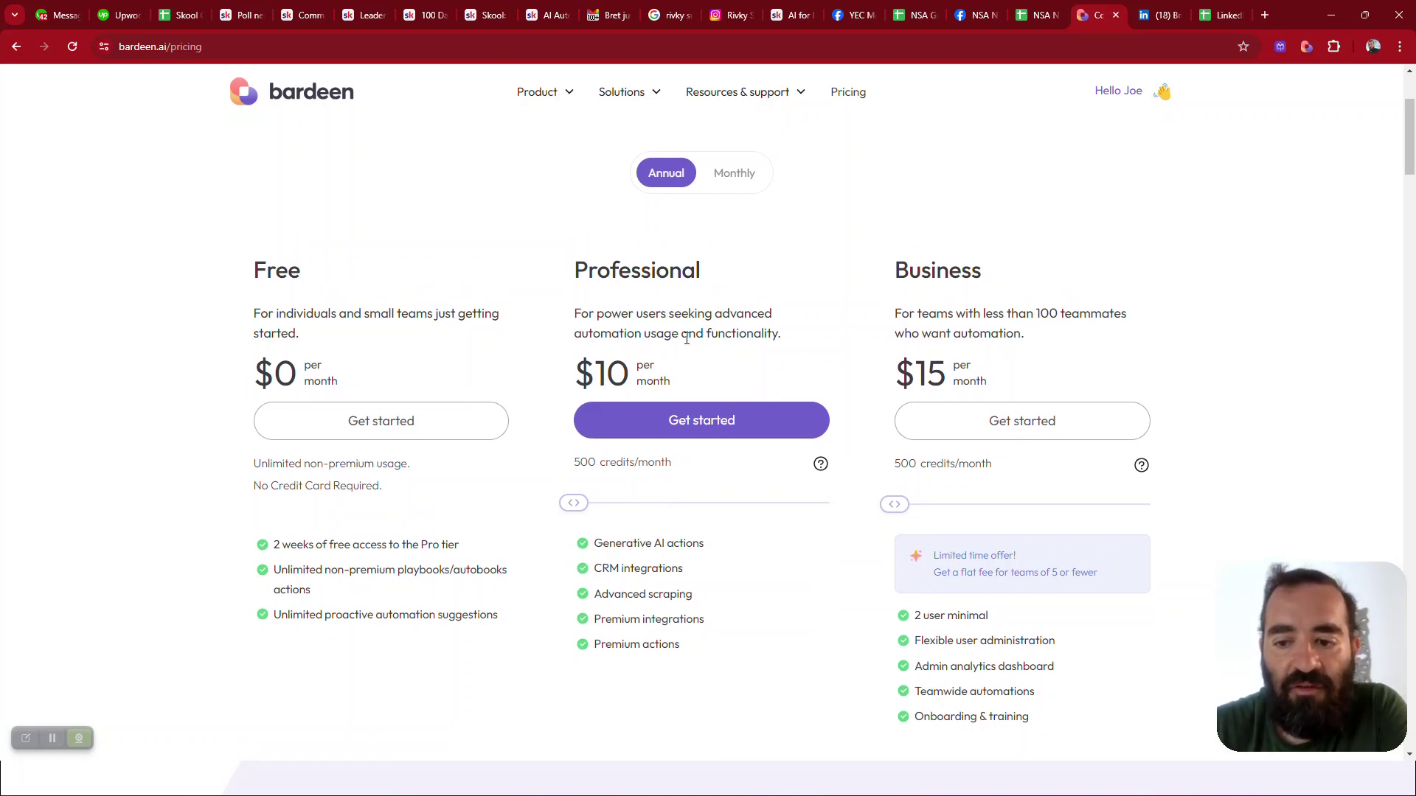
pyautogui.scroll(1, 687, 339)
pyautogui.scroll(3, 660, 232)
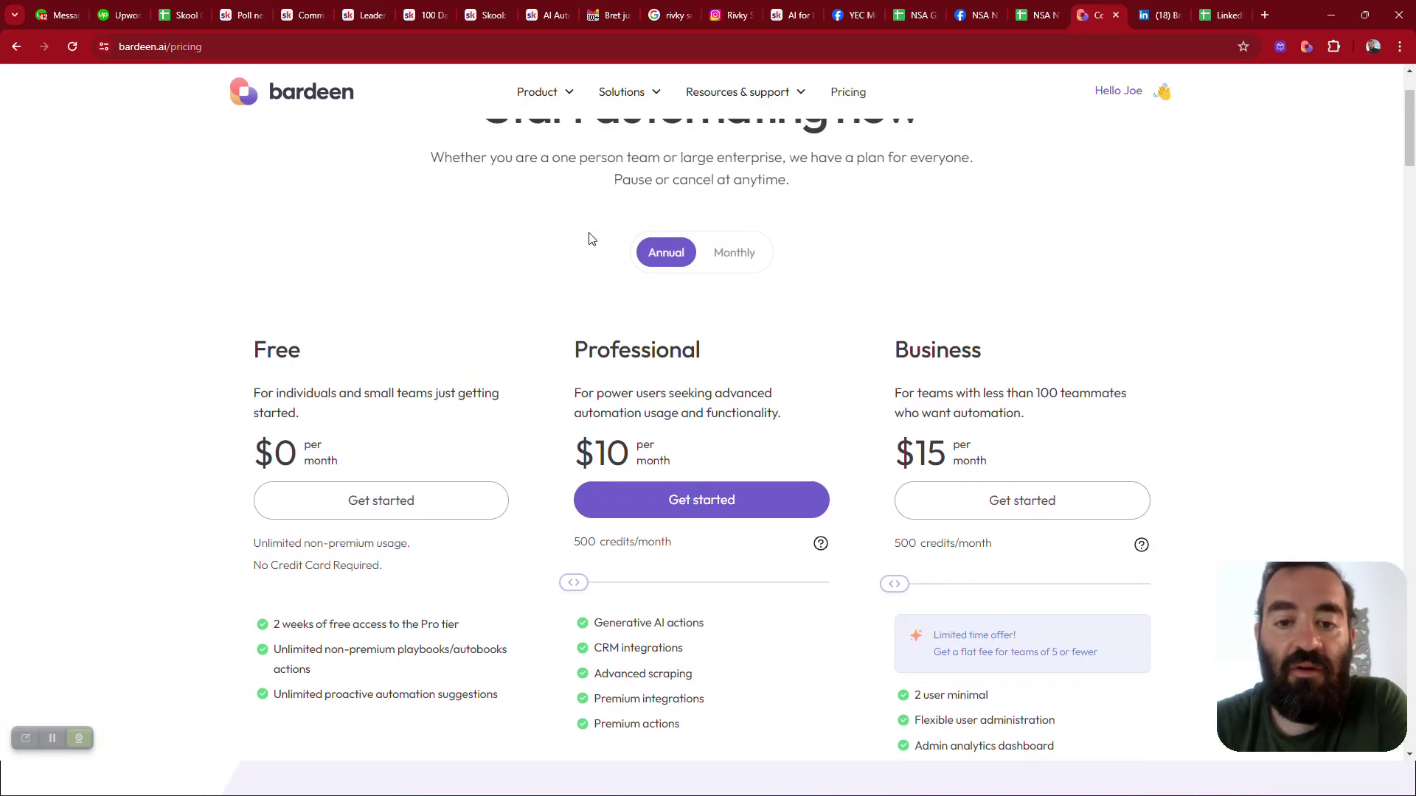
# Go to Solutions > Sales and browse the lead-finding workflows with Apollo, Clearbit and Snov
pyautogui.click(631, 96)
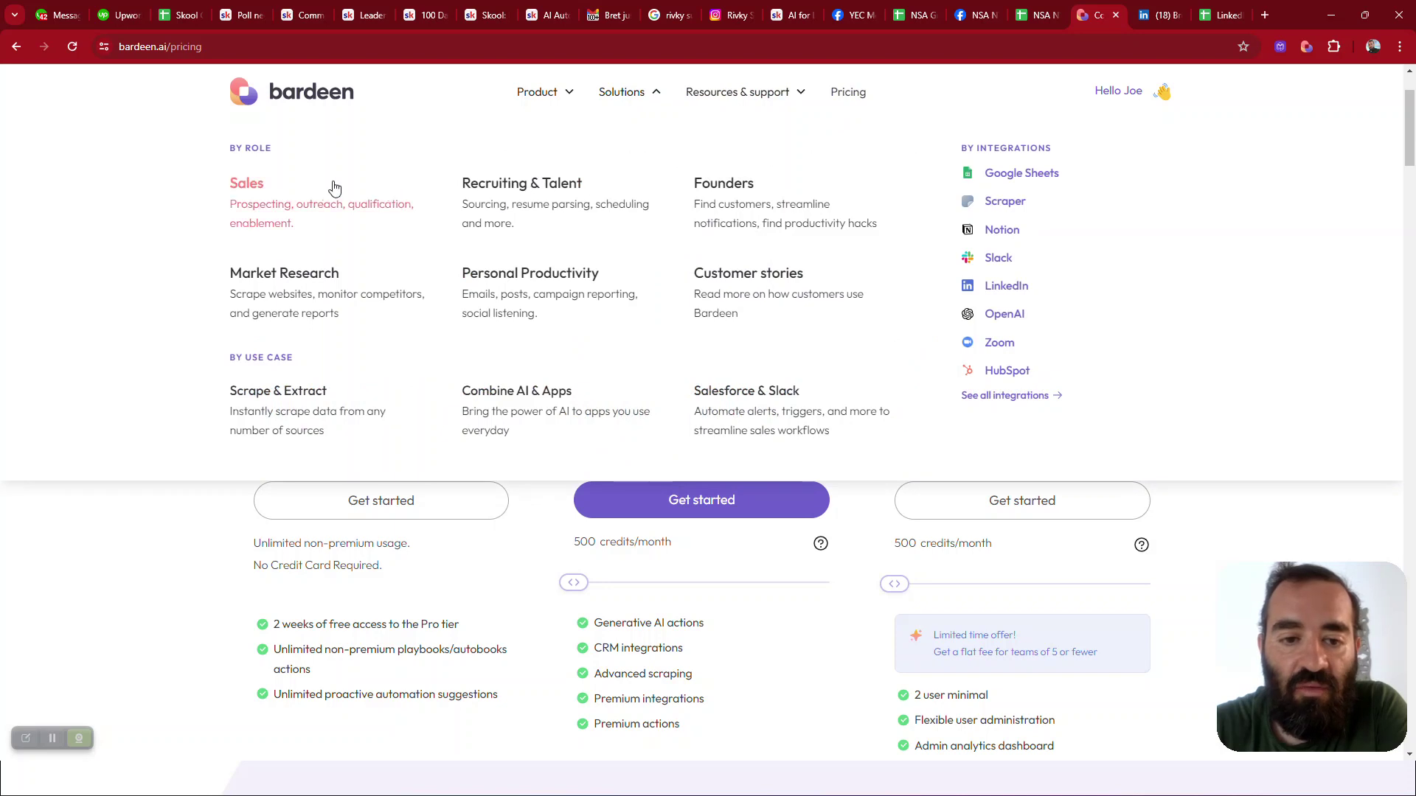
pyautogui.click(296, 201)
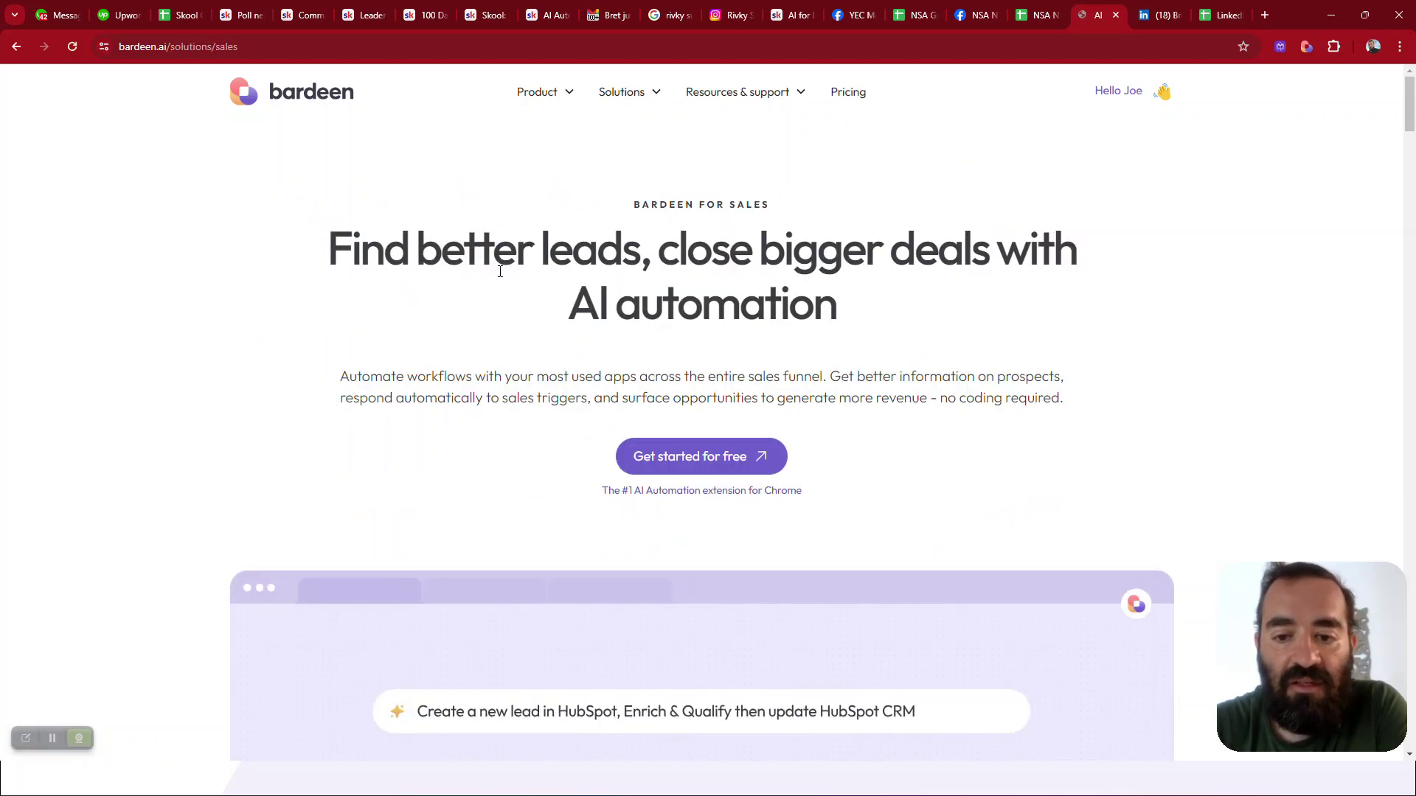
pyautogui.scroll(-7, 231, 352)
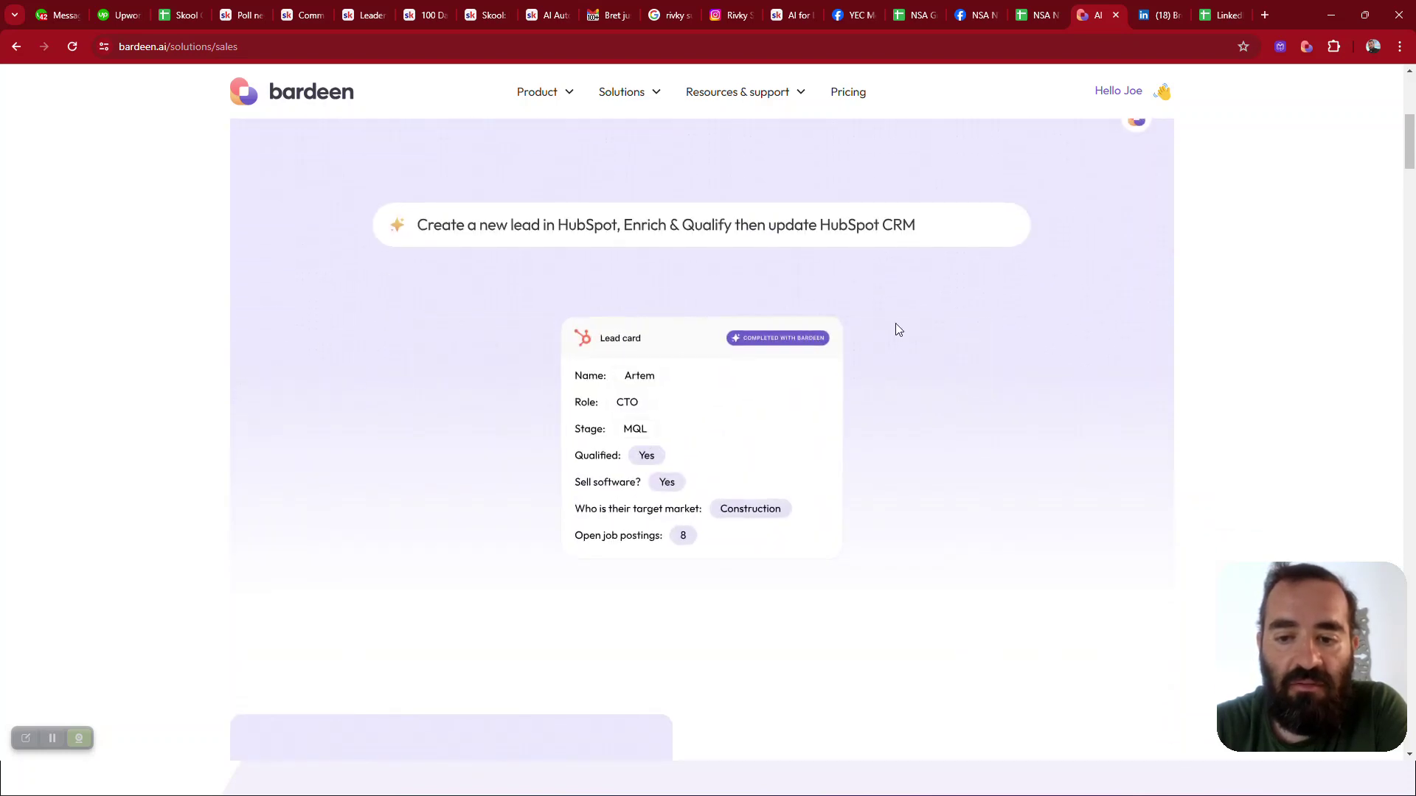
pyautogui.scroll(-8, 1109, 363)
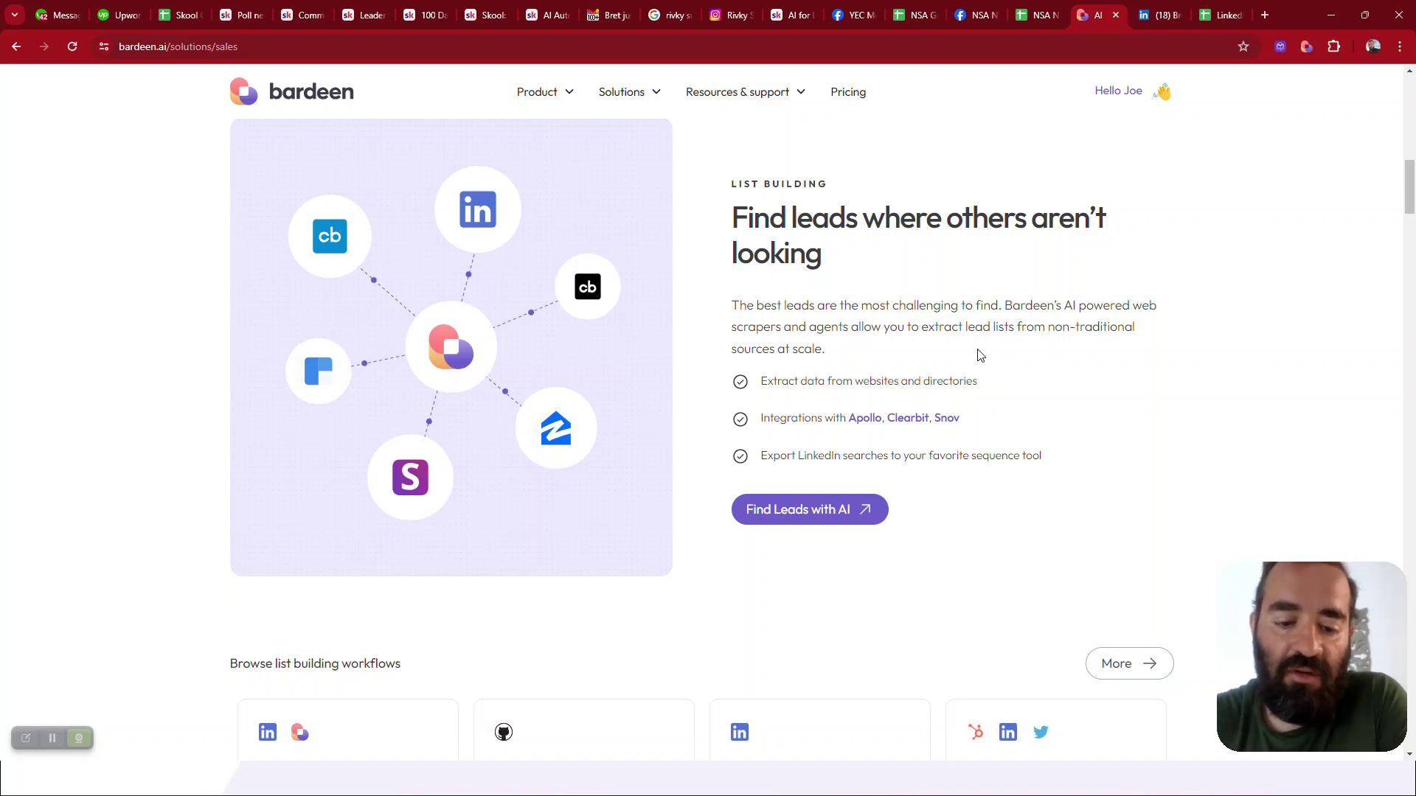
pyautogui.scroll(-2, 980, 356)
pyautogui.scroll(10, 980, 356)
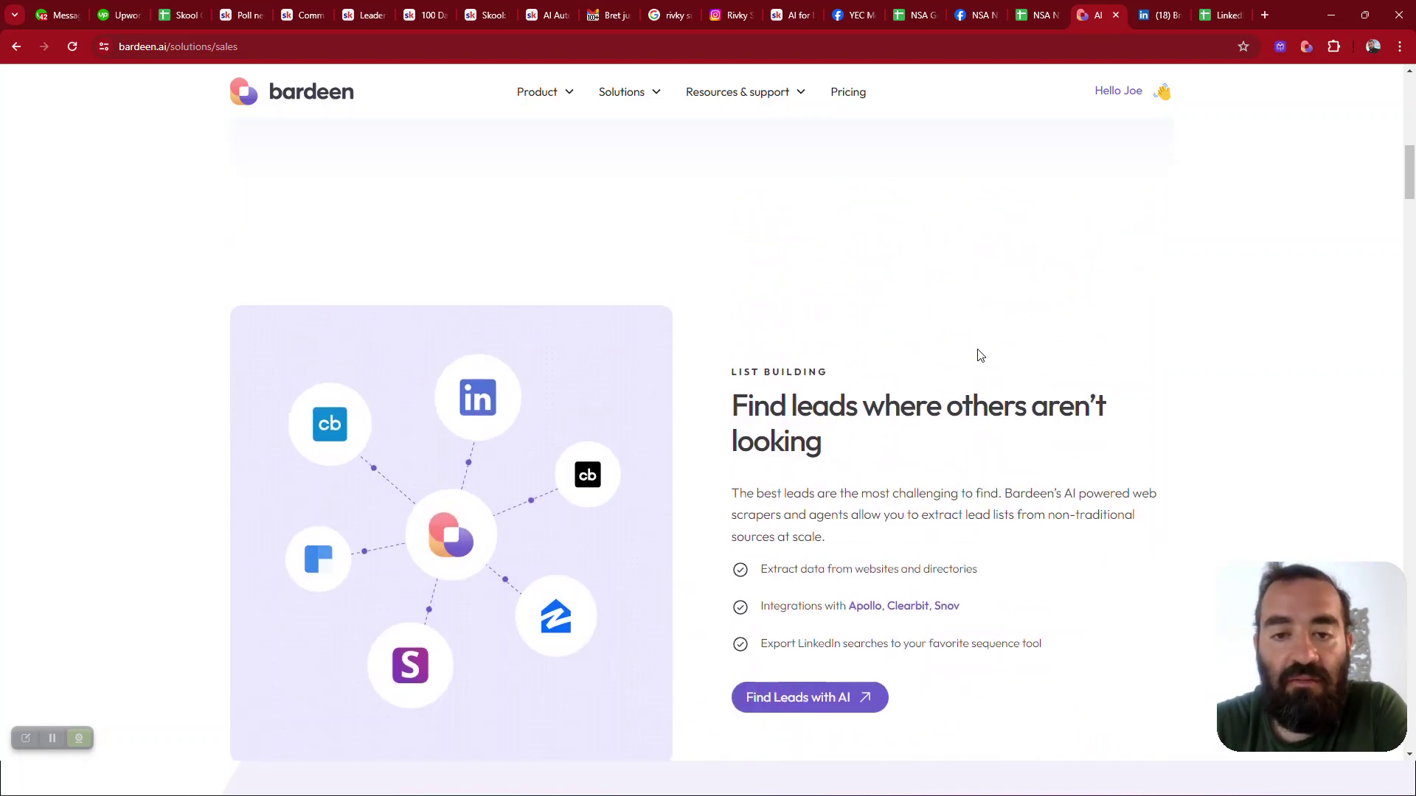